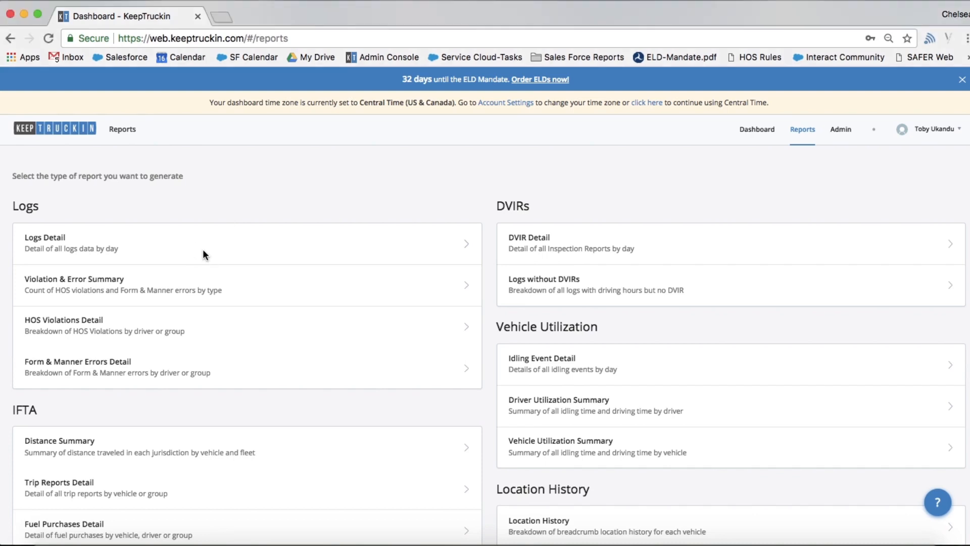
- View the Logs Detail report's daily log data and return to the list of reports
click(147, 244)
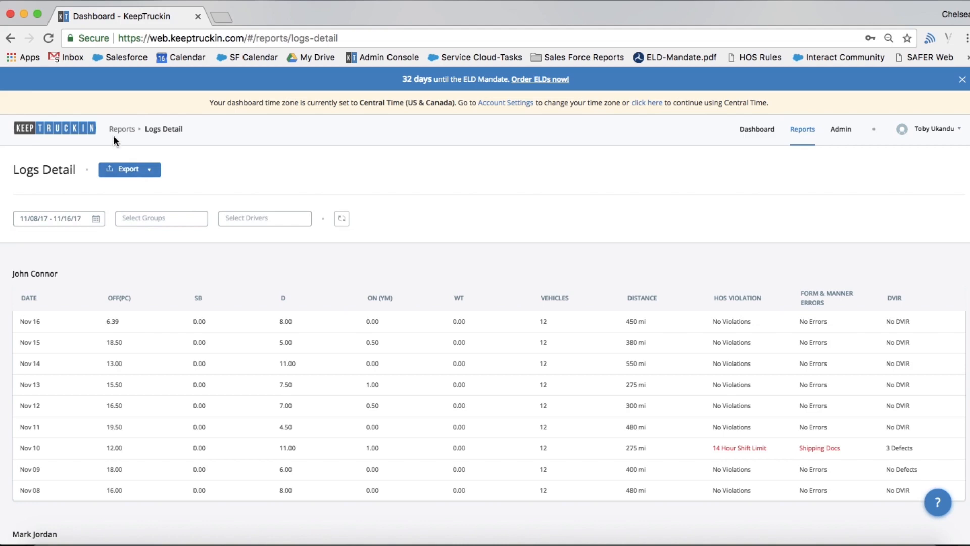
click(10, 38)
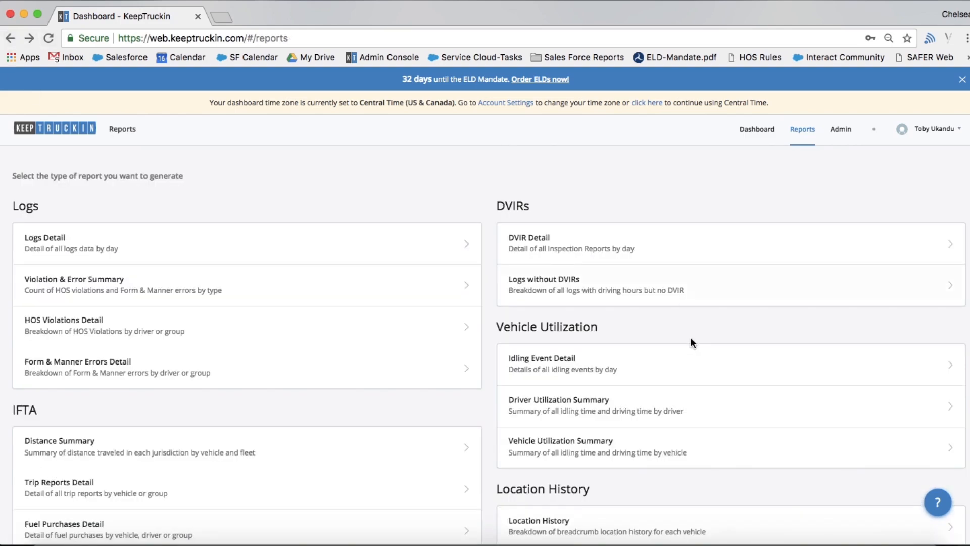
- Examine the IFTA Trip Reports Detail report by vehicle, including its older trips, and return to the list of reports
scroll(201, 245, down, 3)
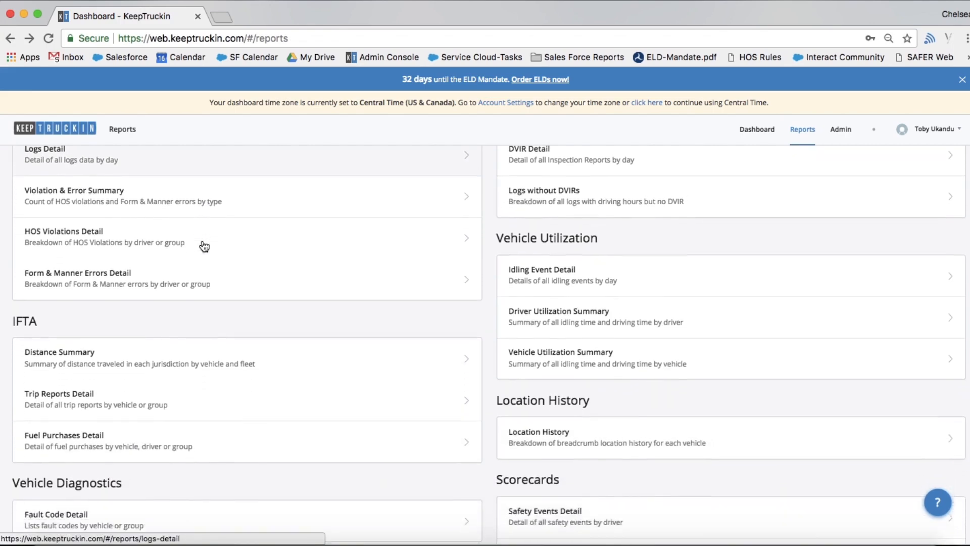
click(86, 369)
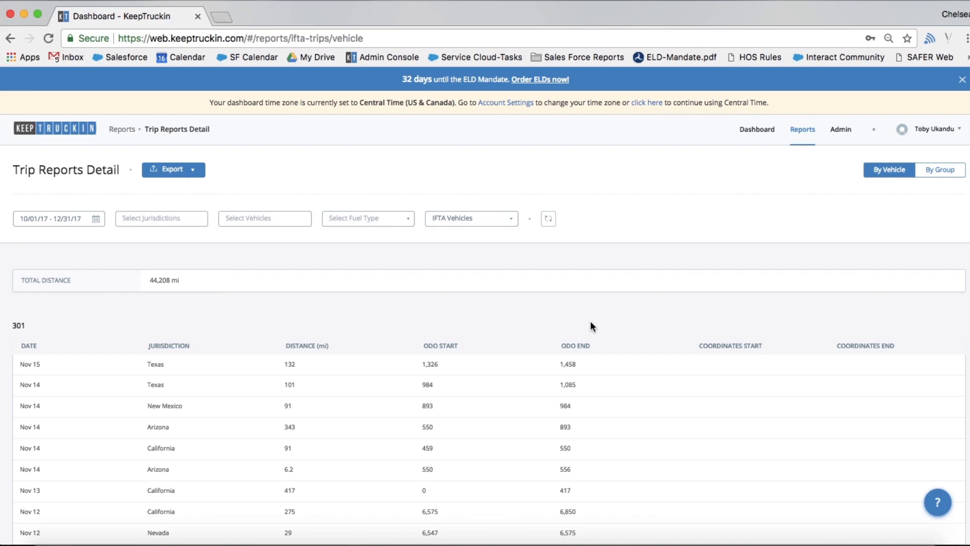
scroll(562, 348, down, 10)
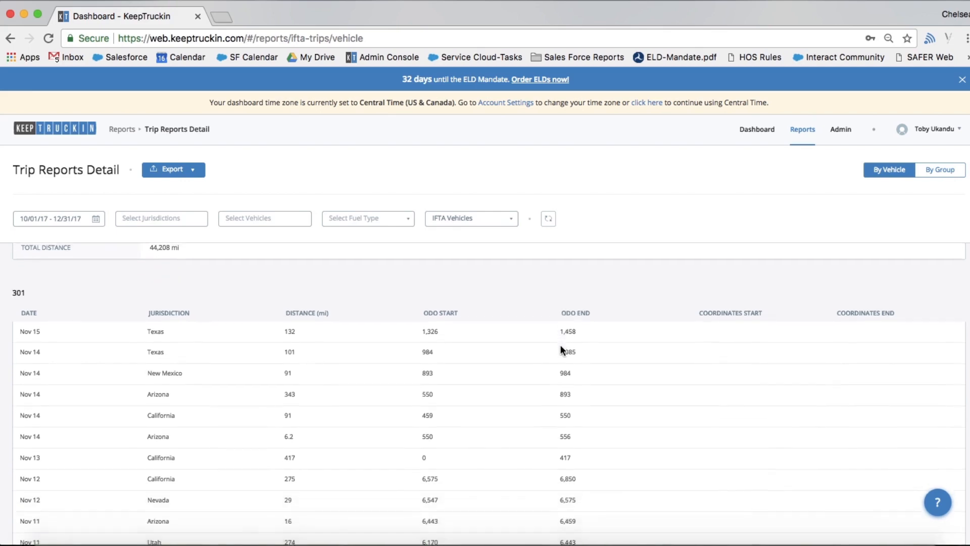
scroll(561, 347, down, 10)
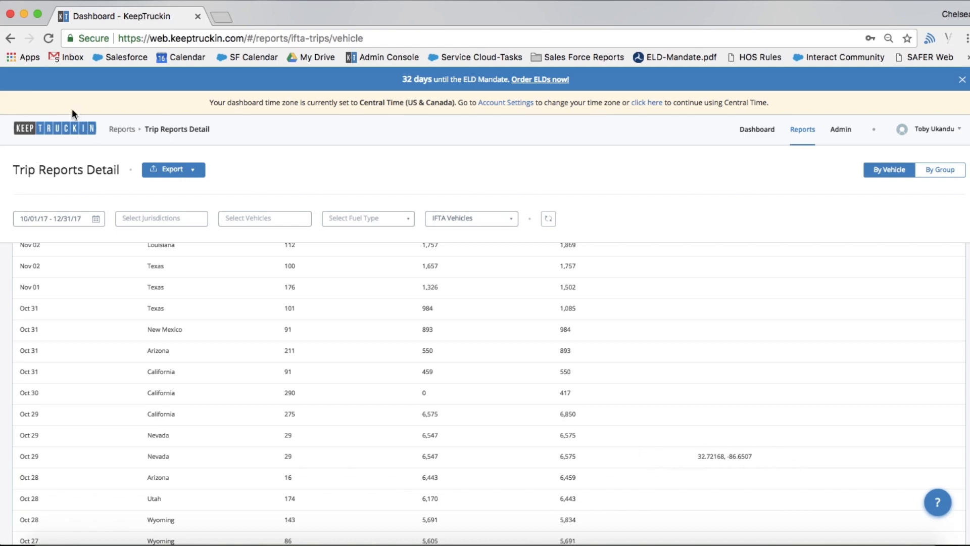
click(10, 38)
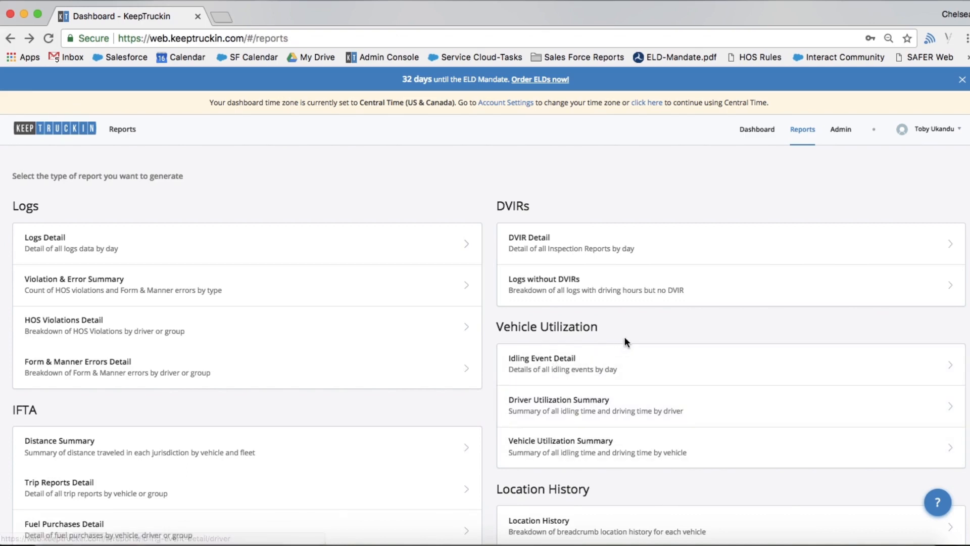
- View the Vehicle Utilization Summary report's idle and driving figures and return to the list of reports
scroll(625, 342, down, 1)
click(600, 430)
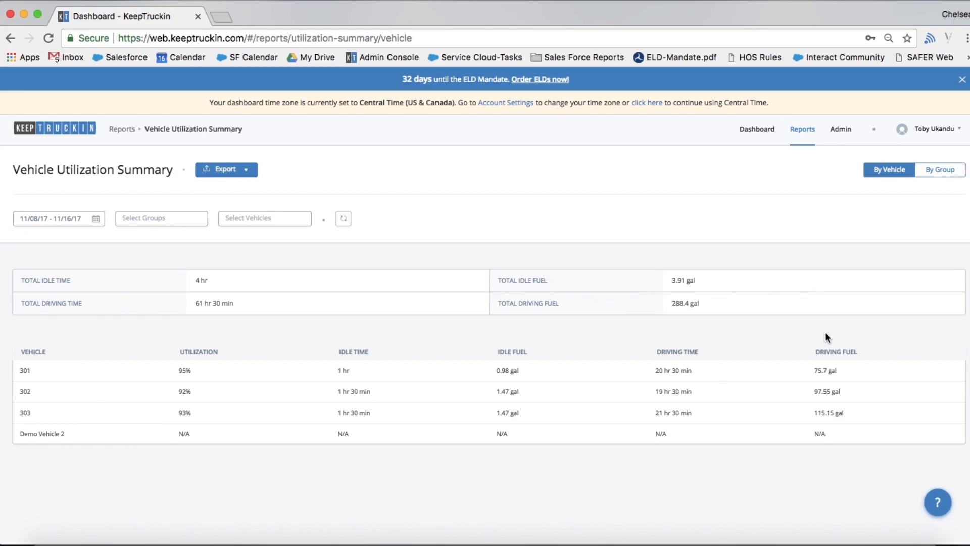
click(9, 39)
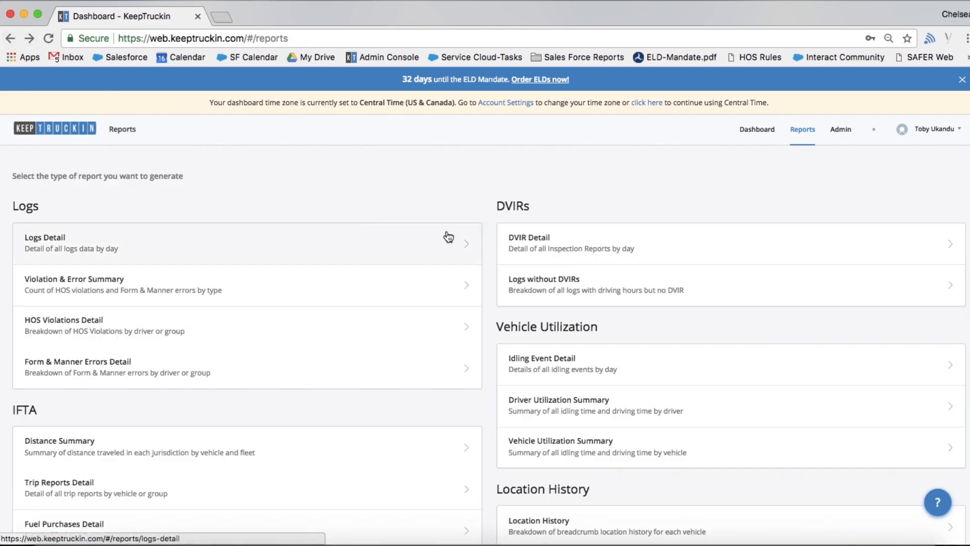
- Open the Driving Events Detail report from the ELD Events section
scroll(447, 236, down, 4)
scroll(447, 236, down, 1)
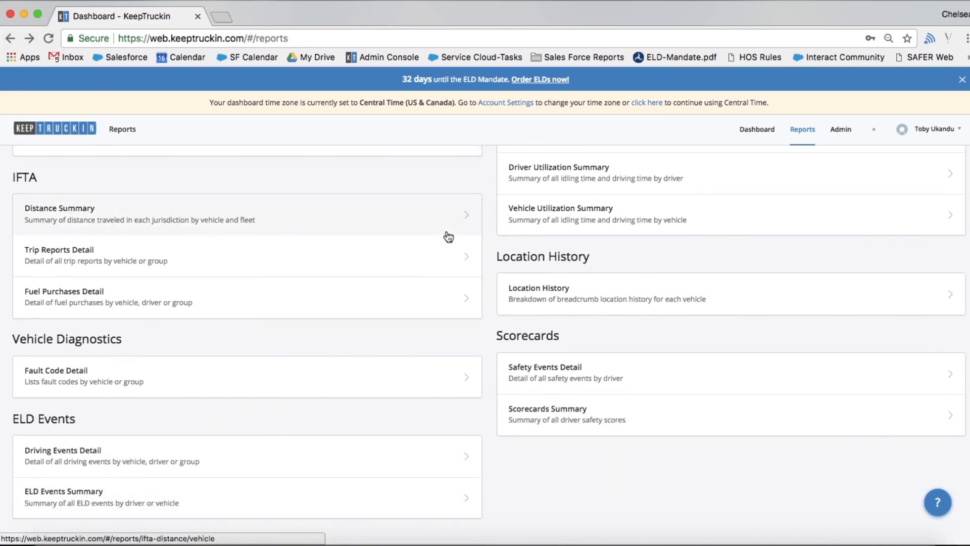
click(214, 455)
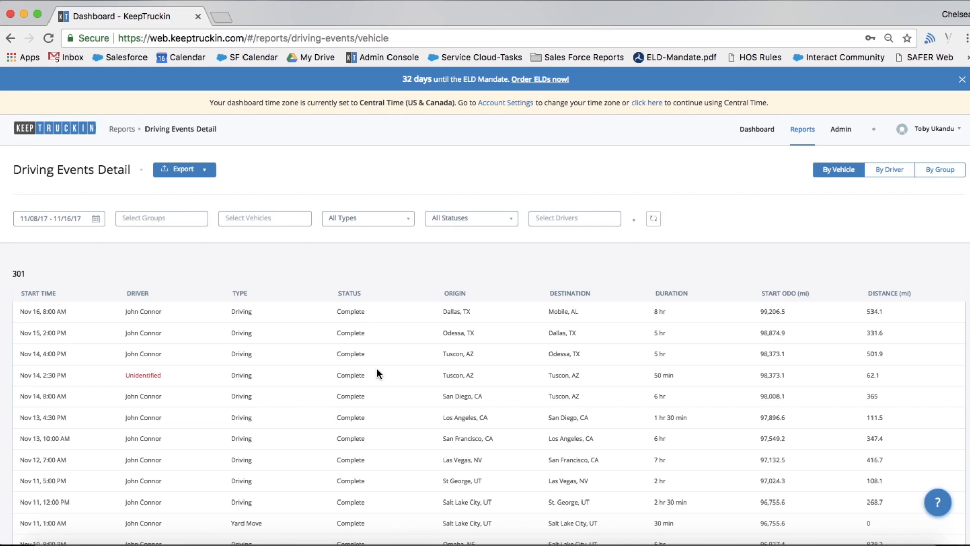
- Filter the driving events by Interrupted status to check them, and restore the filter to All Statuses
click(484, 217)
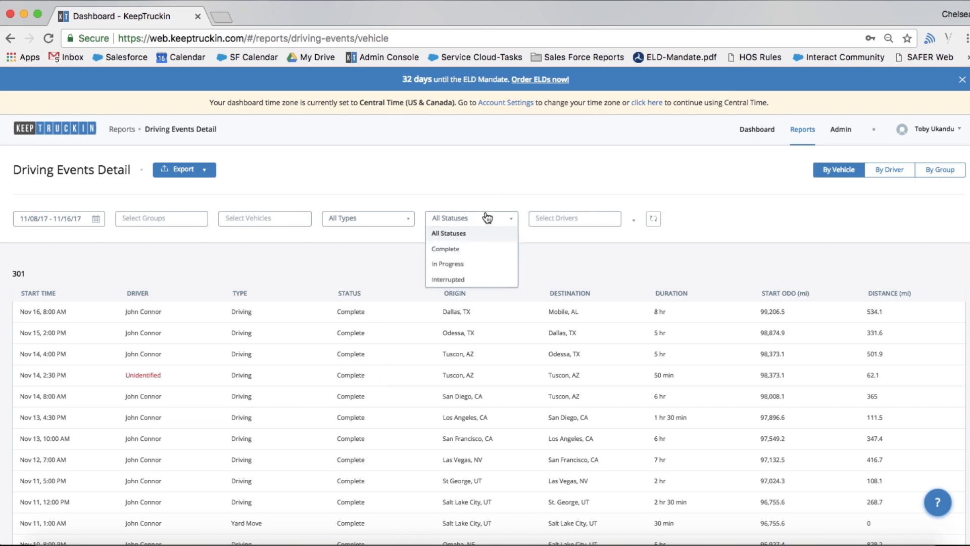
click(462, 279)
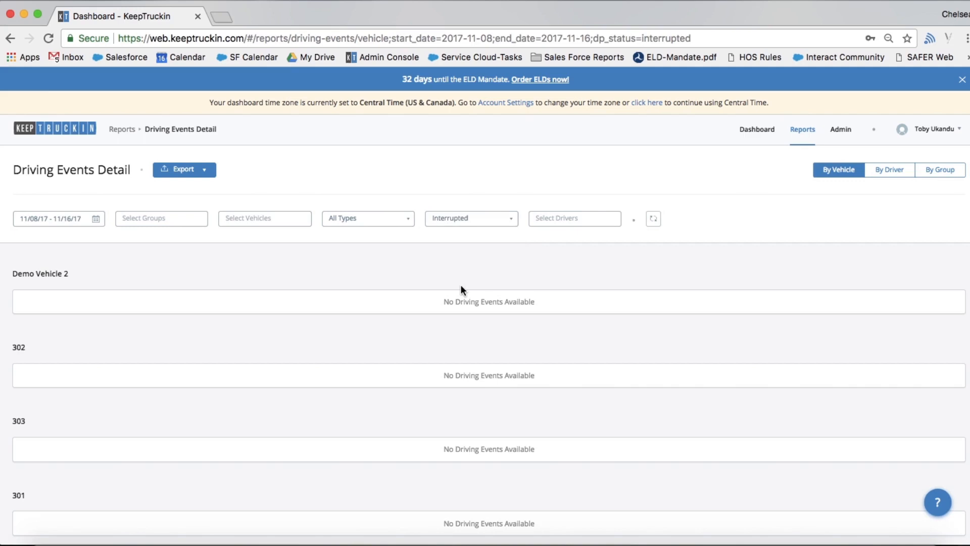
click(453, 221)
click(465, 234)
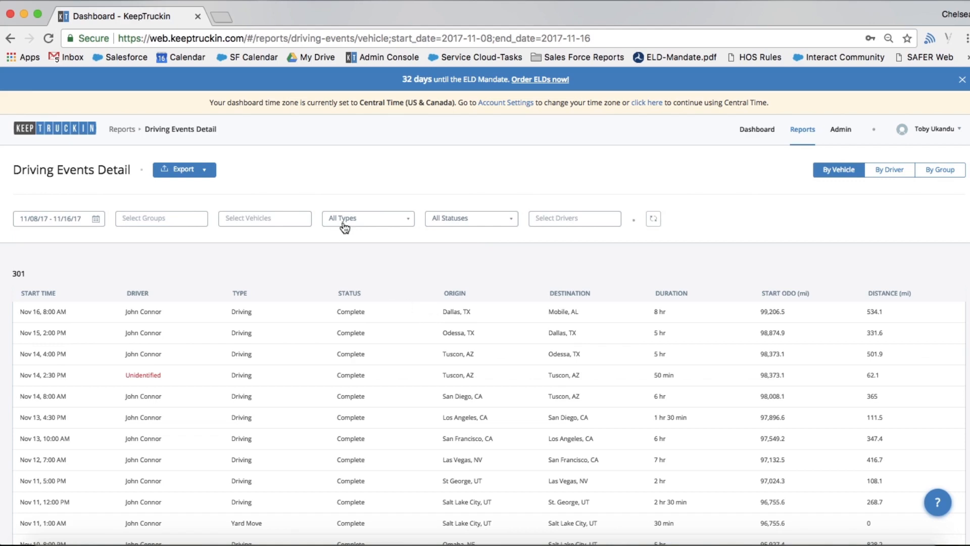
- Filter the driving events by the Yard Move type to check them, and restore the filter to All Types
click(377, 218)
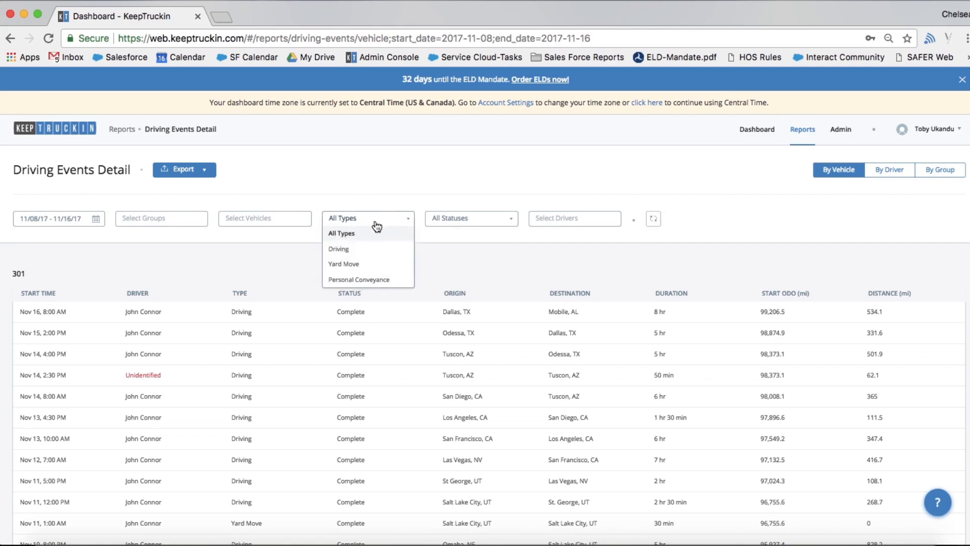
click(385, 263)
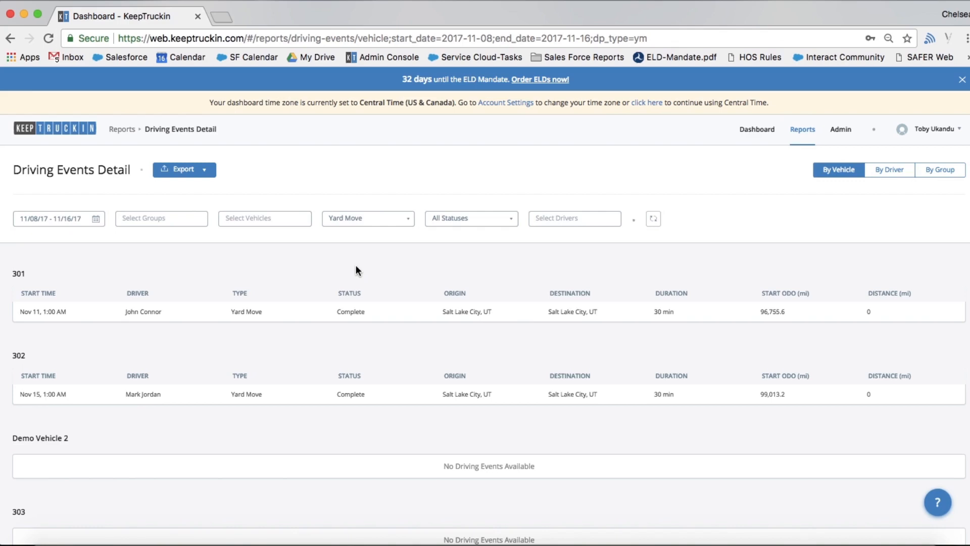
click(373, 219)
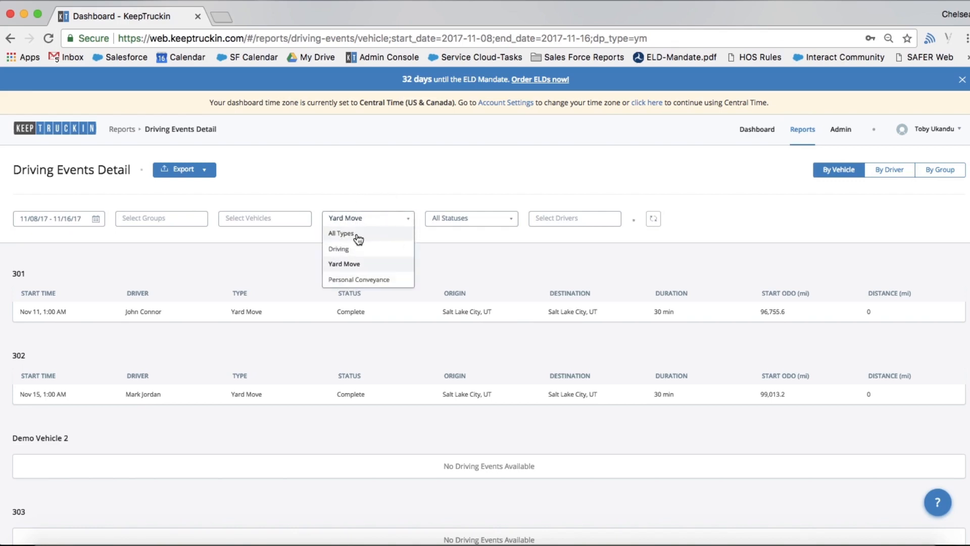
click(357, 236)
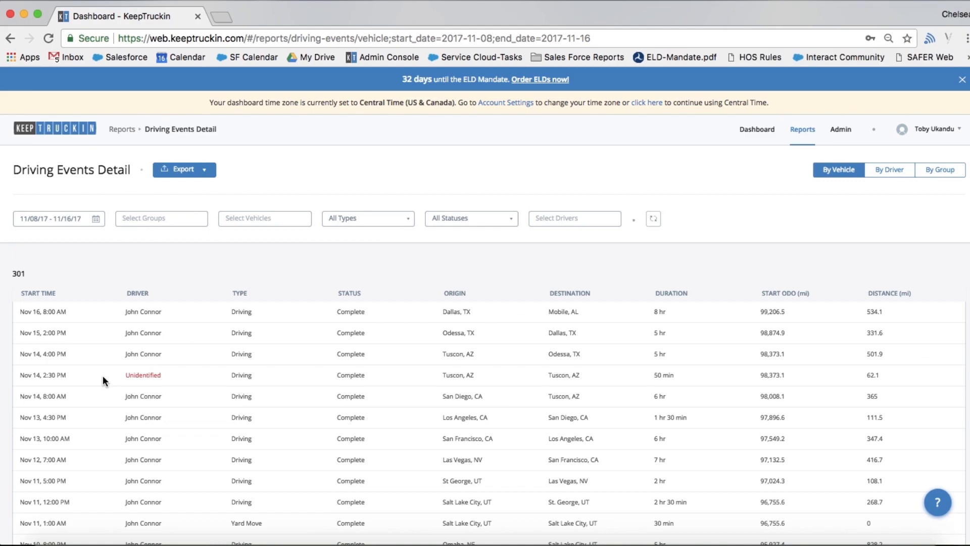
- Show the export formats offered for the Driving Events Detail report
click(201, 170)
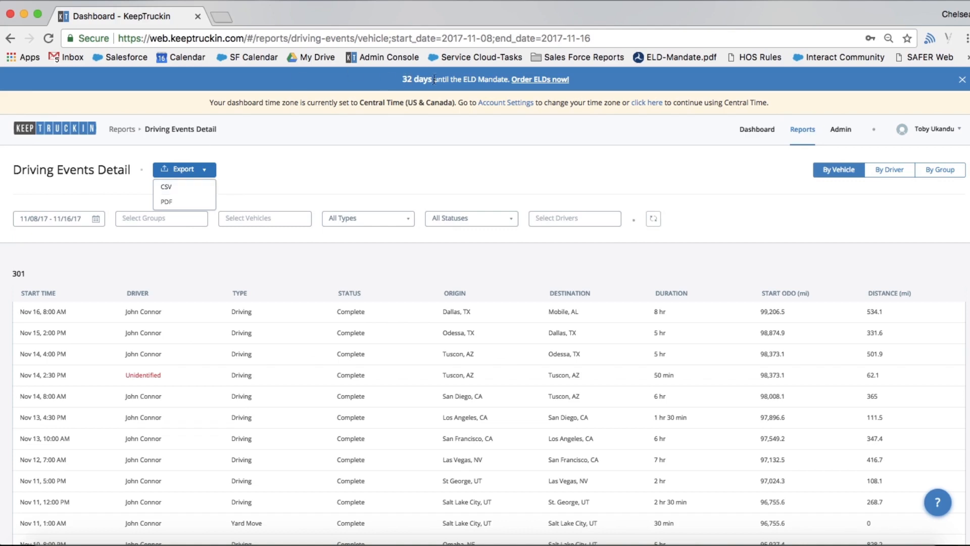
click(751, 544)
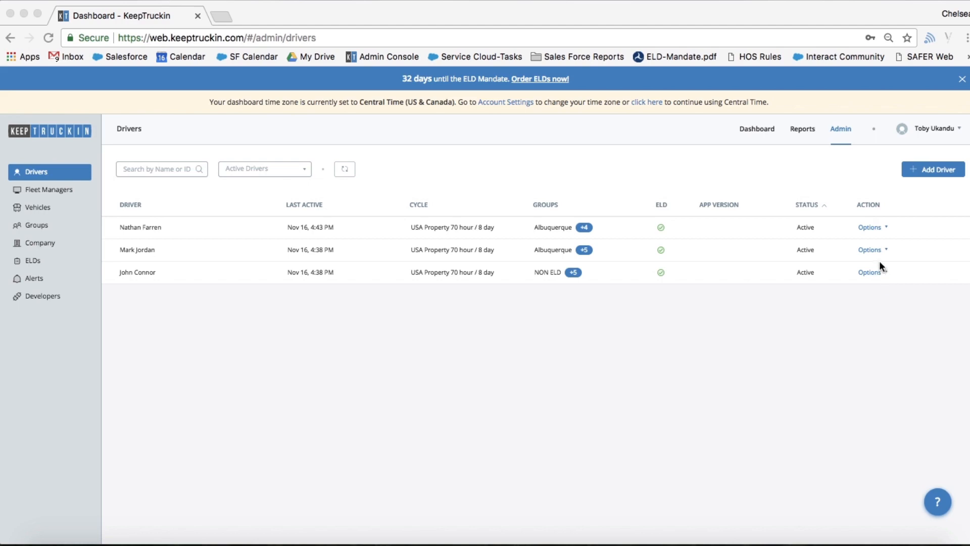
- Open the first listed driver's account for editing
click(873, 228)
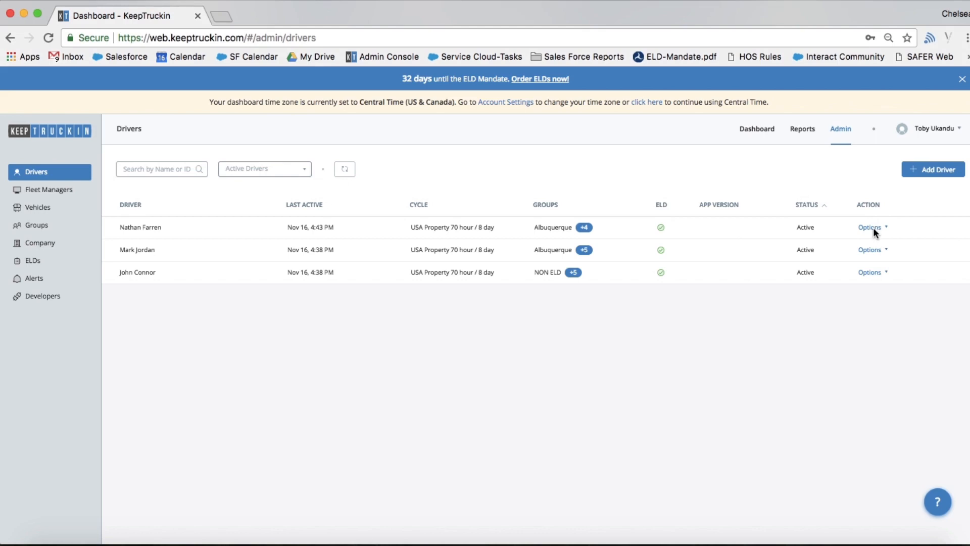
click(870, 227)
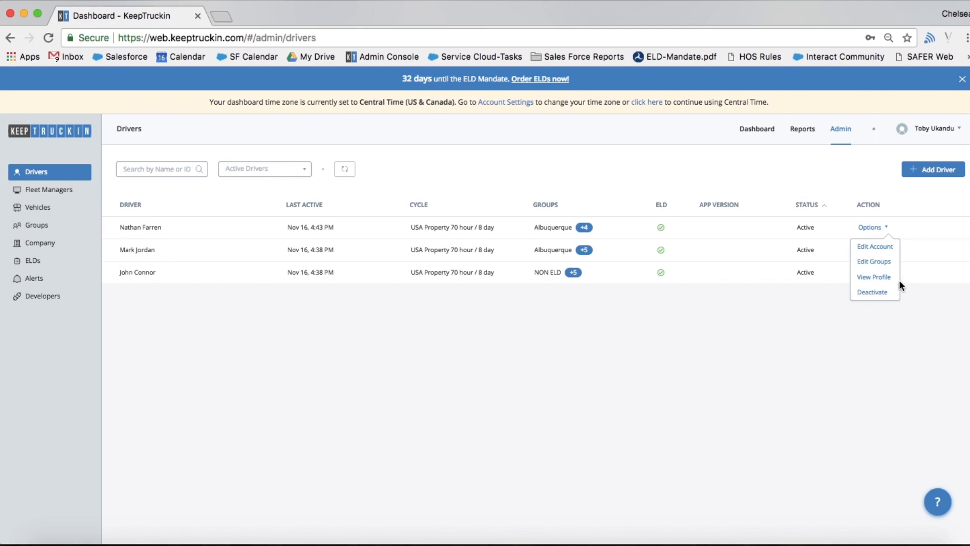
click(887, 249)
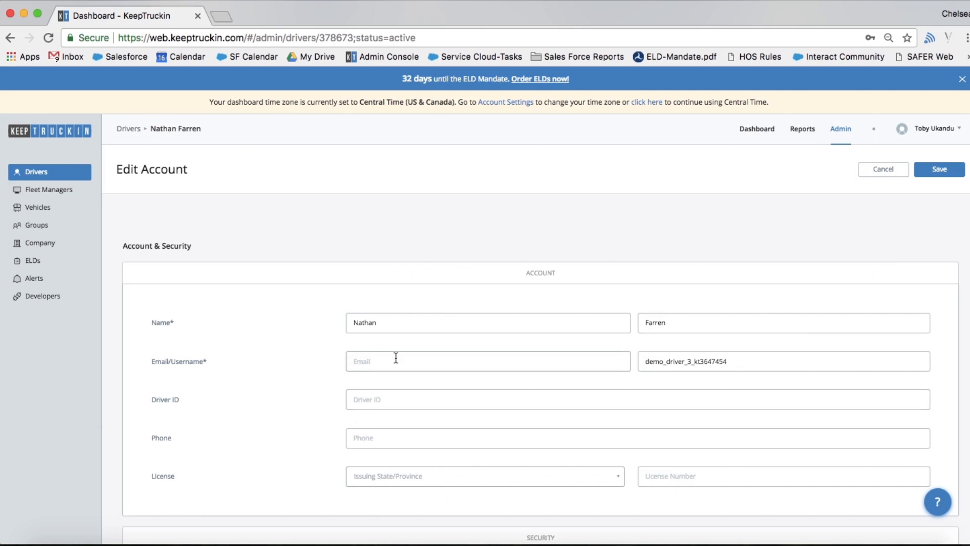
- Allow Yard Move and Personal Conveyance in the driver's Electronic Logging Device settings and save the account
scroll(550, 354, down, 3)
scroll(548, 354, down, 2)
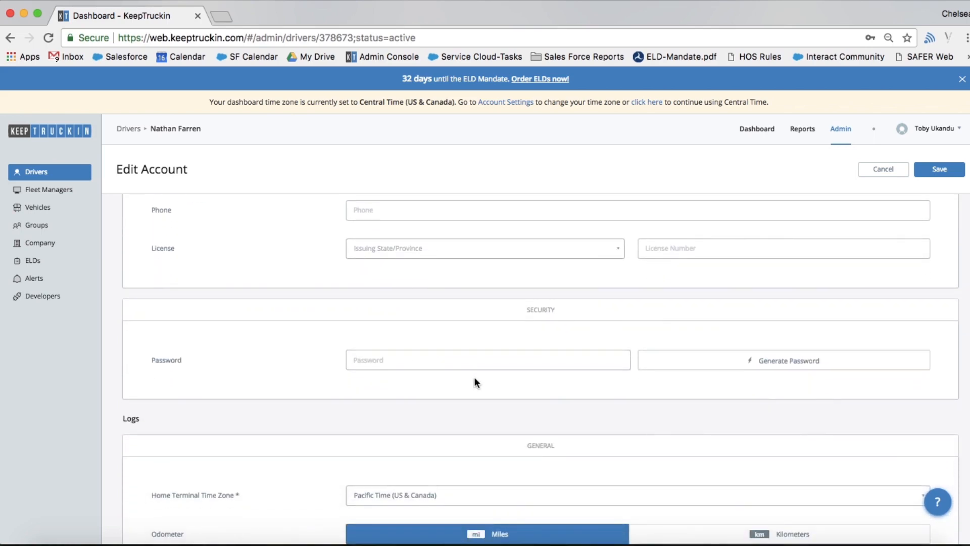
scroll(474, 382, down, 4)
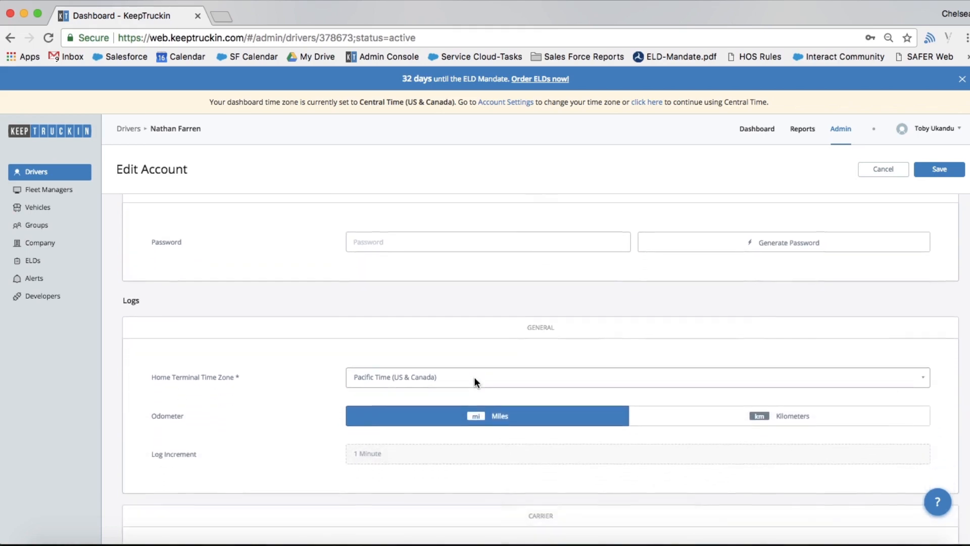
scroll(475, 380, down, 4)
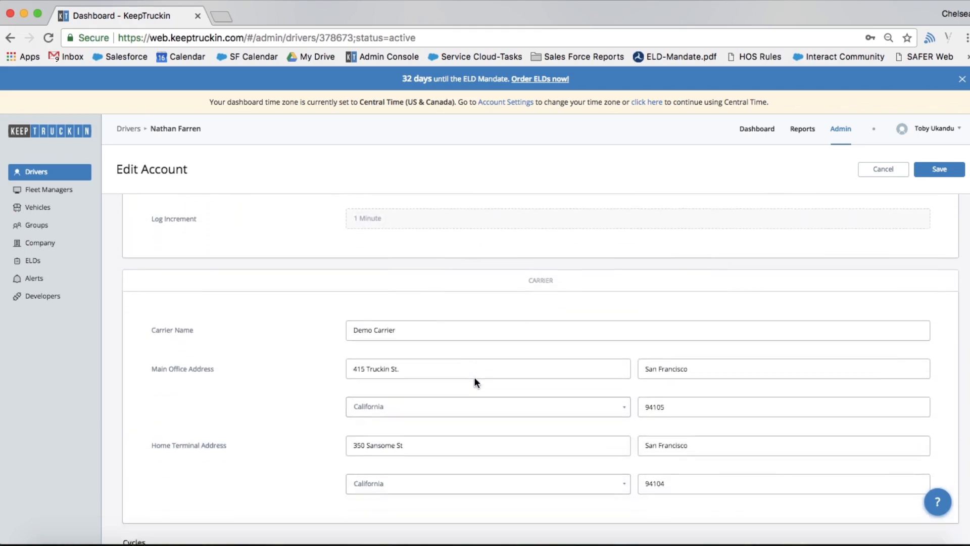
scroll(475, 378, down, 5)
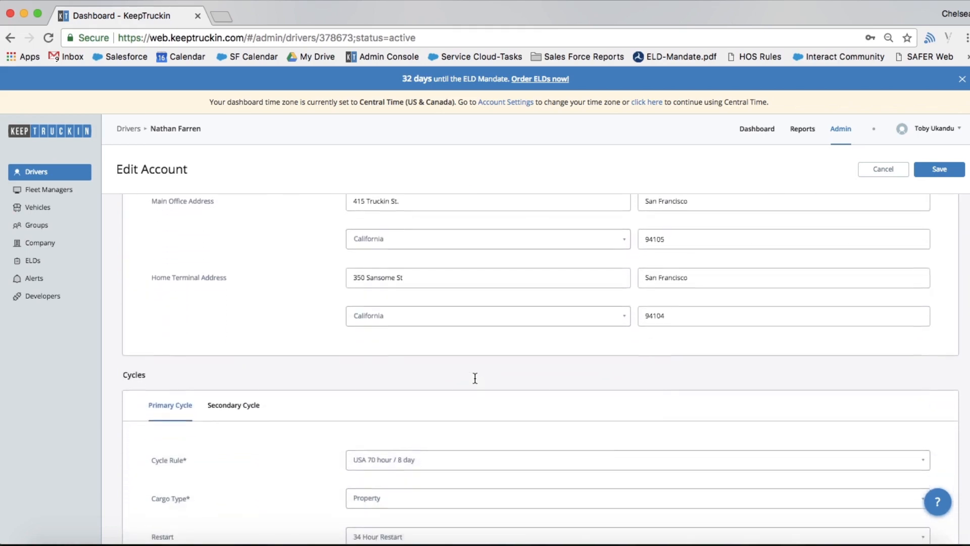
scroll(475, 378, down, 6)
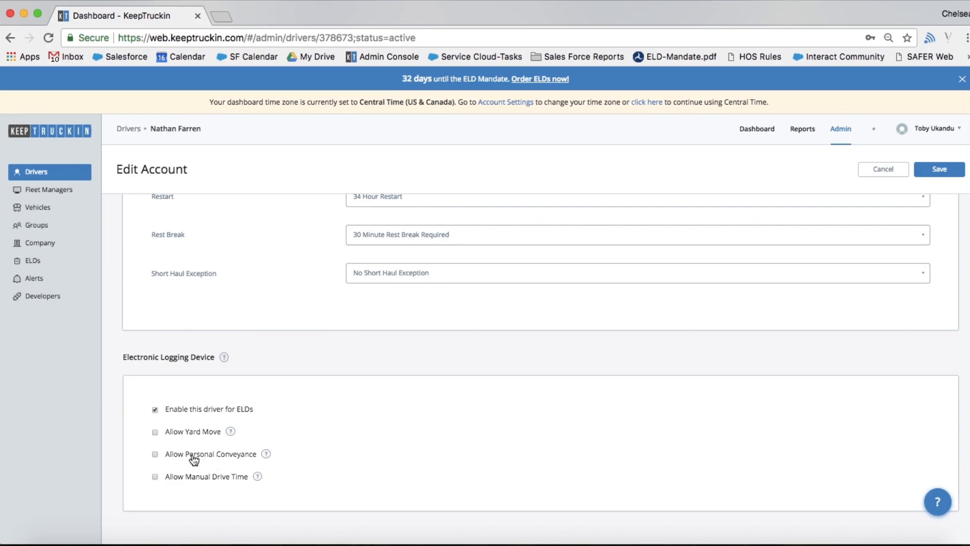
click(155, 433)
click(155, 460)
click(933, 177)
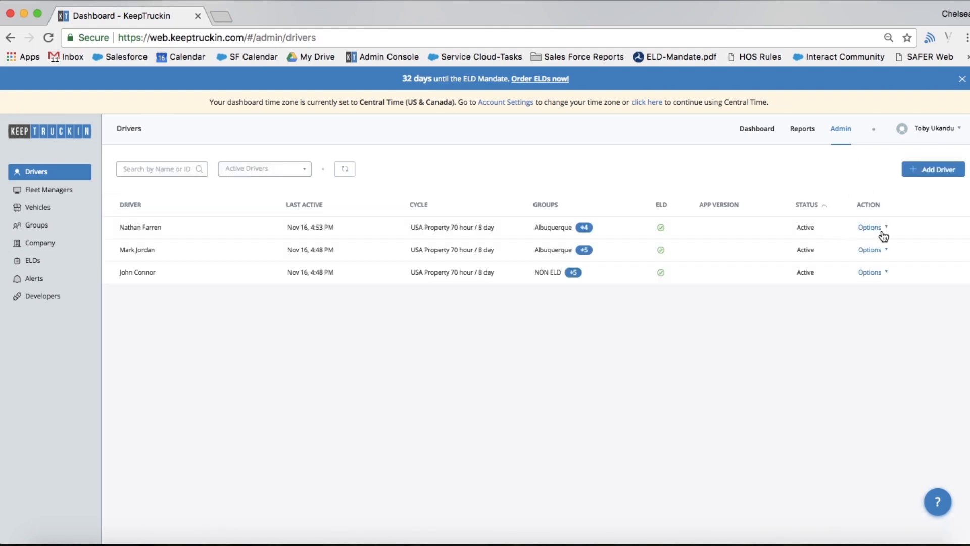
- Look at the first listed driver's group assignments and close them without making changes
click(879, 230)
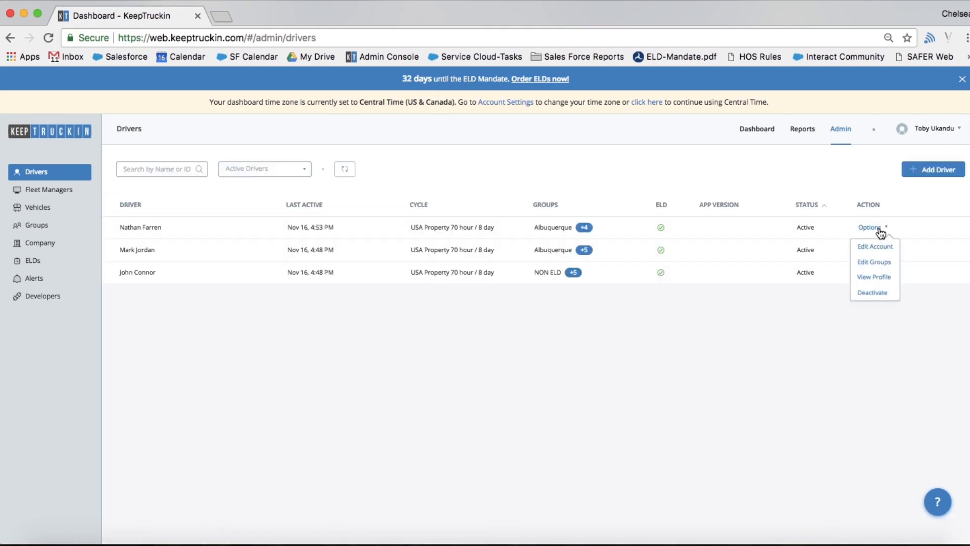
click(876, 264)
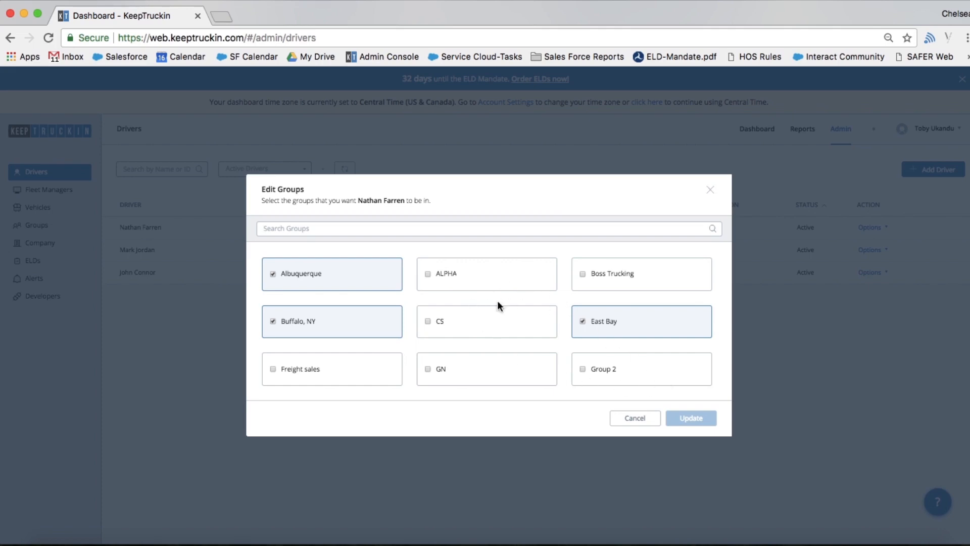
click(621, 422)
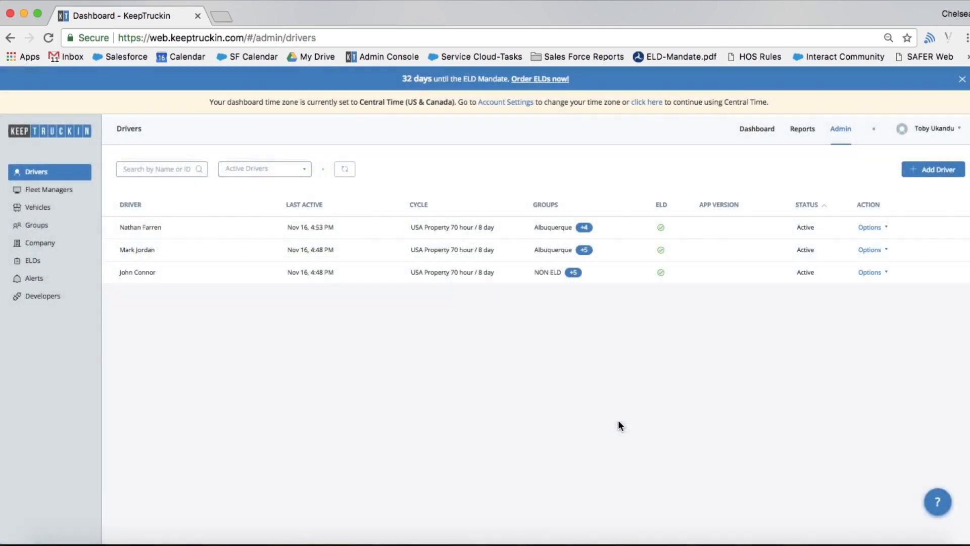
- View the first listed driver's profile, including hours of service and last location, and return to the driver list
click(875, 228)
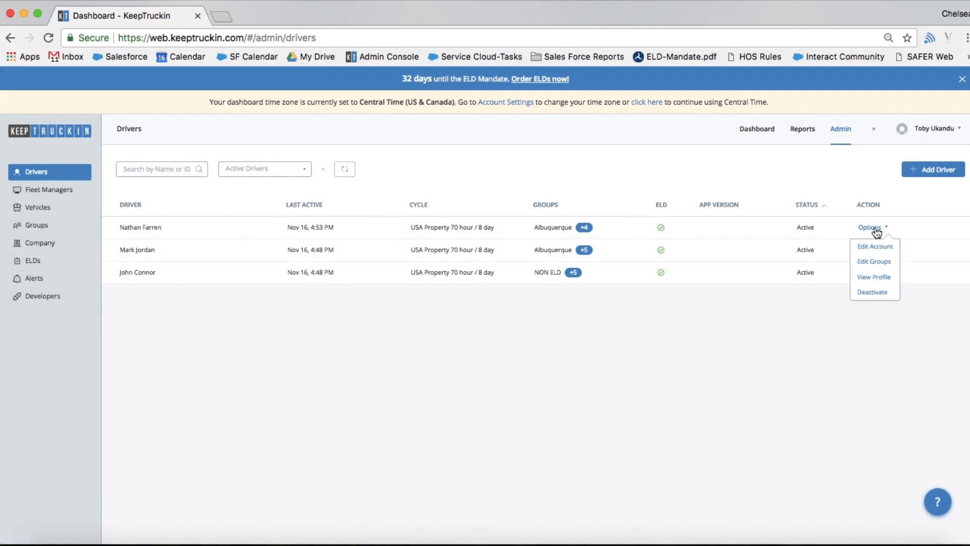
click(874, 279)
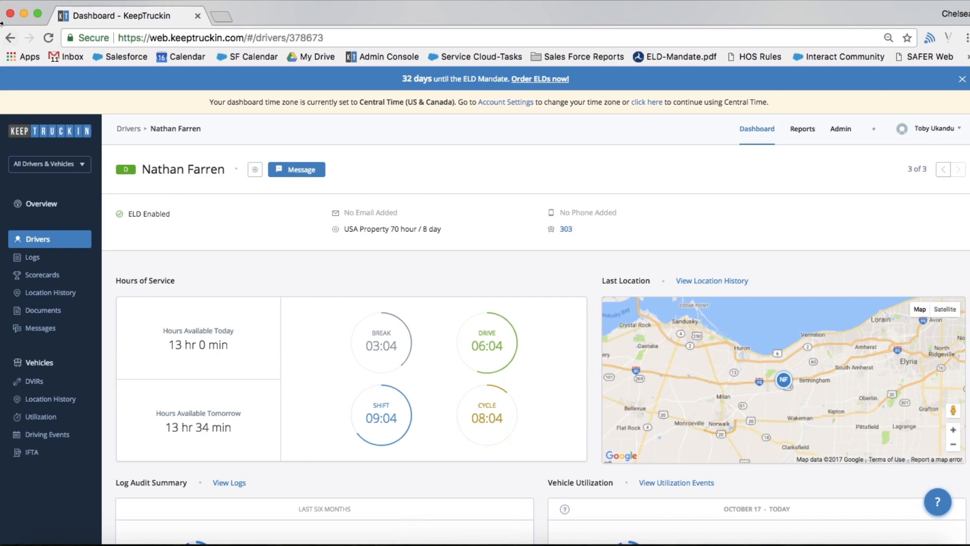
click(6, 38)
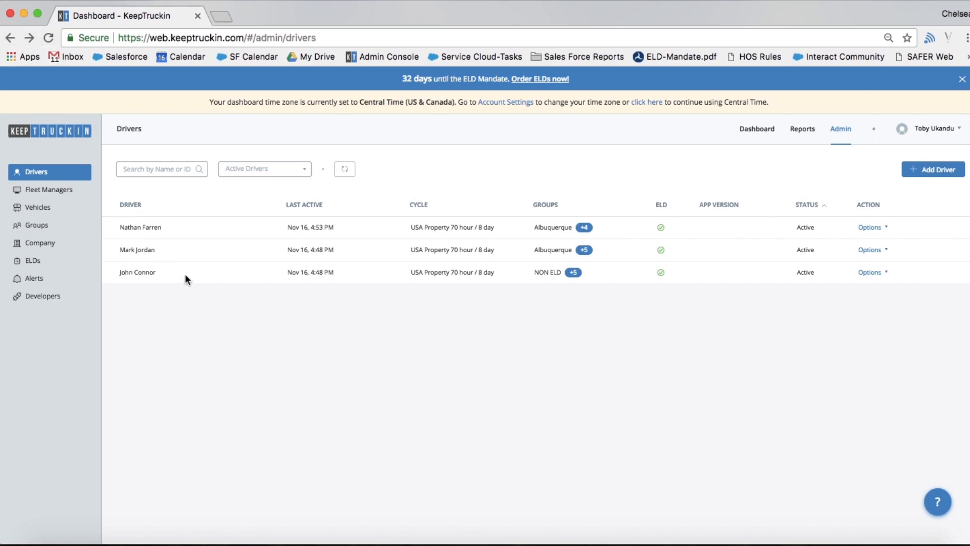
- Start an SMS invitation for a new driver, enter the driver's phone number and add three more phone entries
click(947, 175)
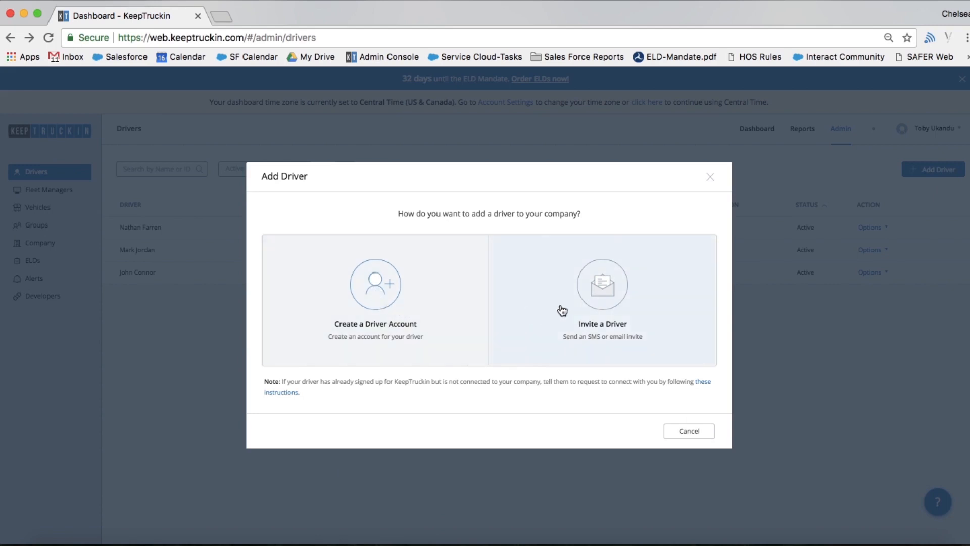
click(609, 290)
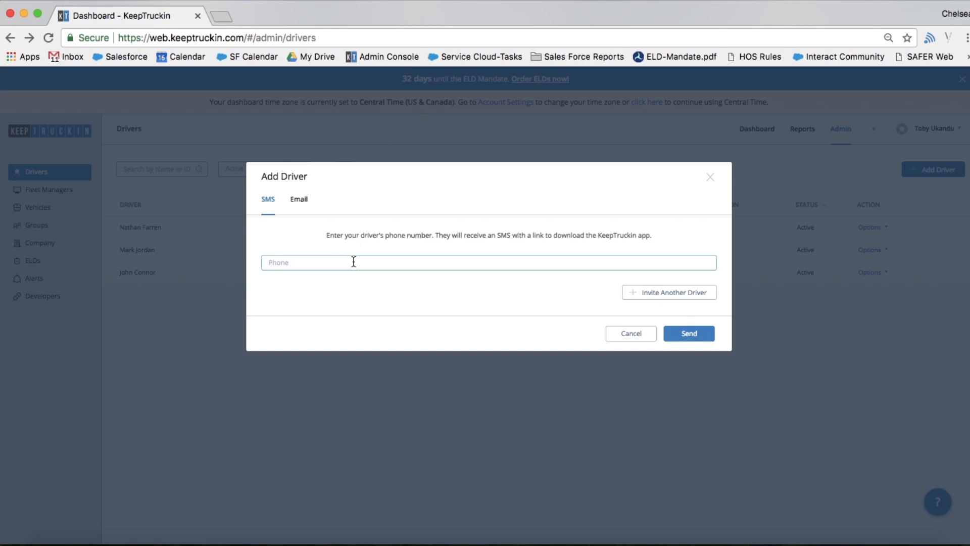
click(354, 261)
text(555) 555-5555)
click(651, 298)
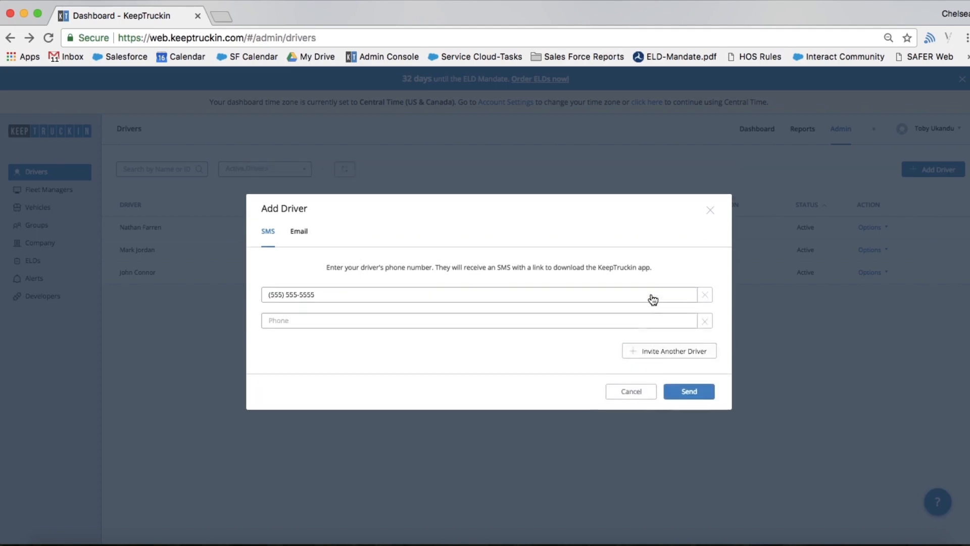
click(670, 373)
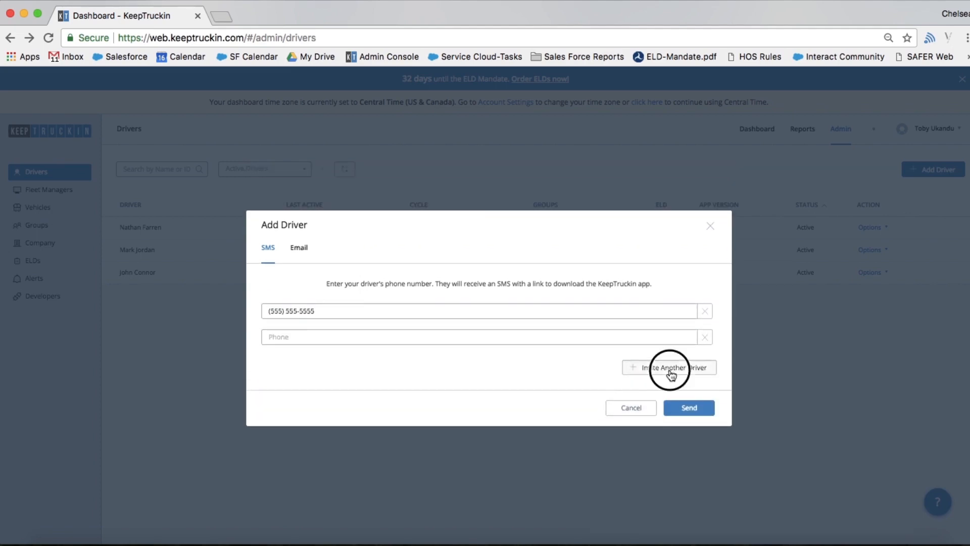
click(659, 379)
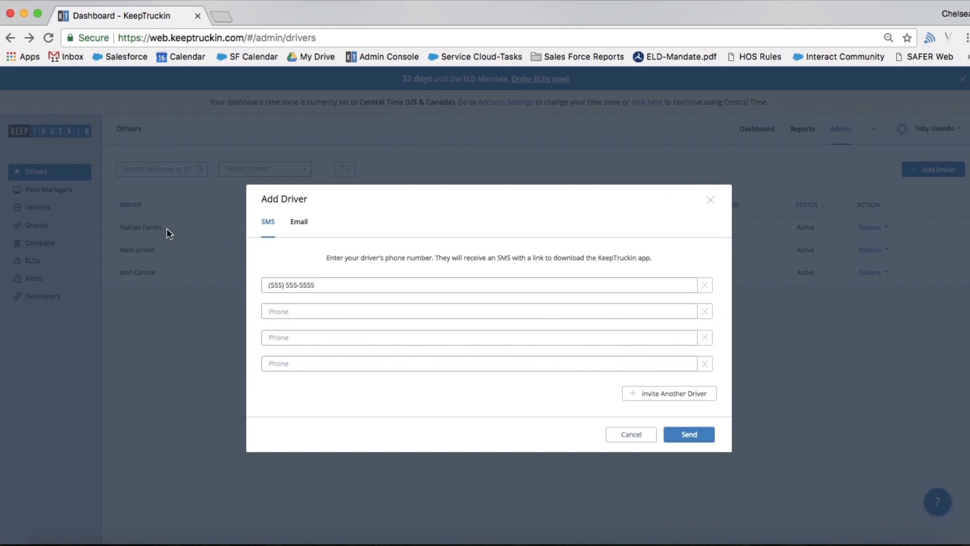
- Switch the driver invitation to email, add three more email address entries and cancel the invitation
click(301, 223)
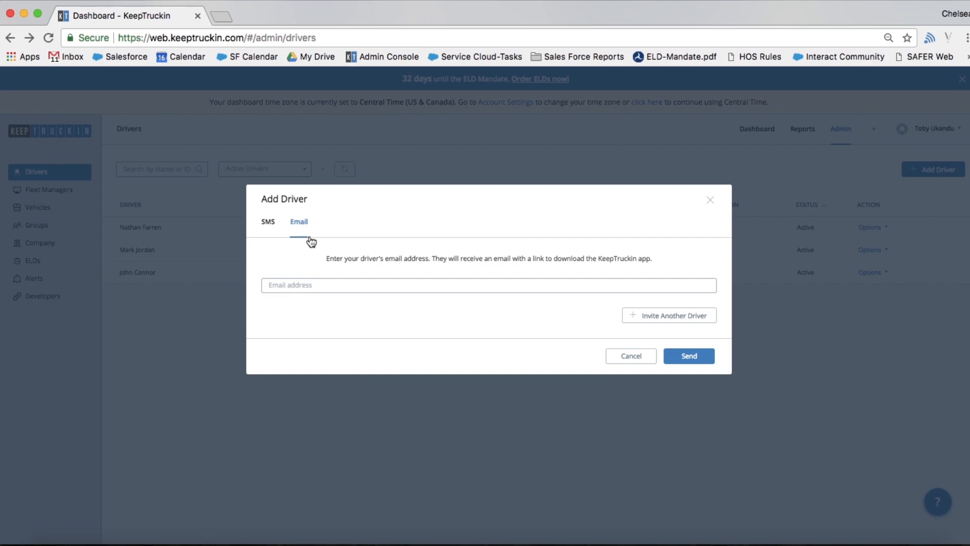
click(706, 317)
click(696, 369)
click(693, 376)
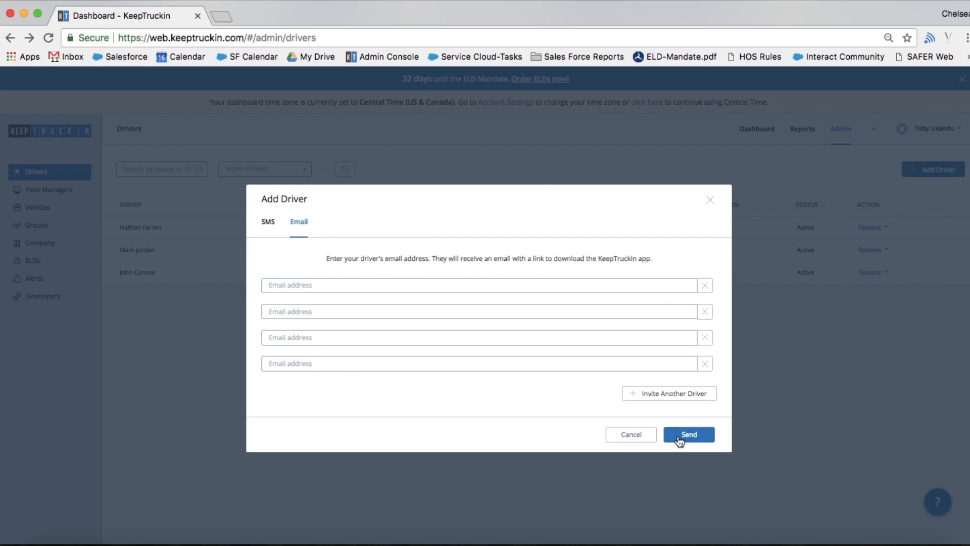
click(636, 438)
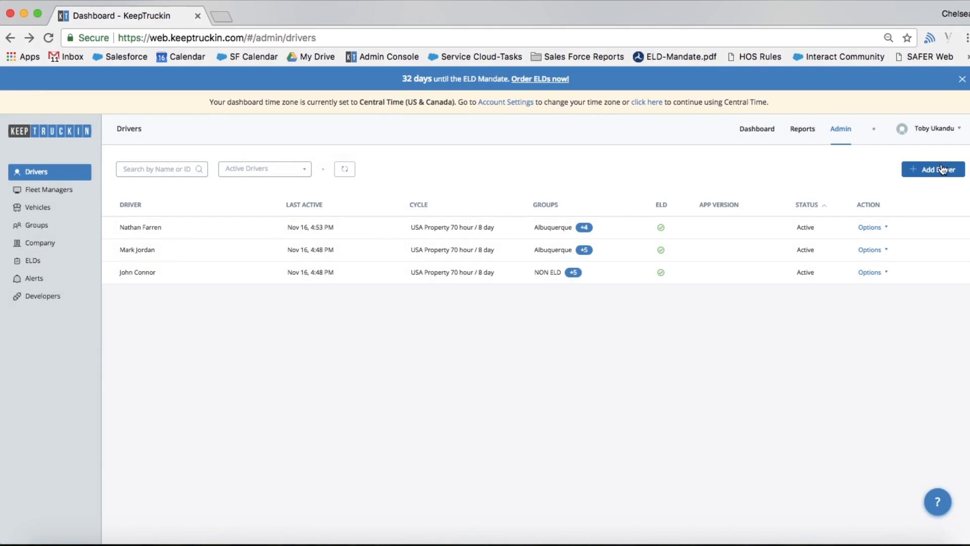
- Open the form for creating a driver account and examine its account and security fields
click(942, 169)
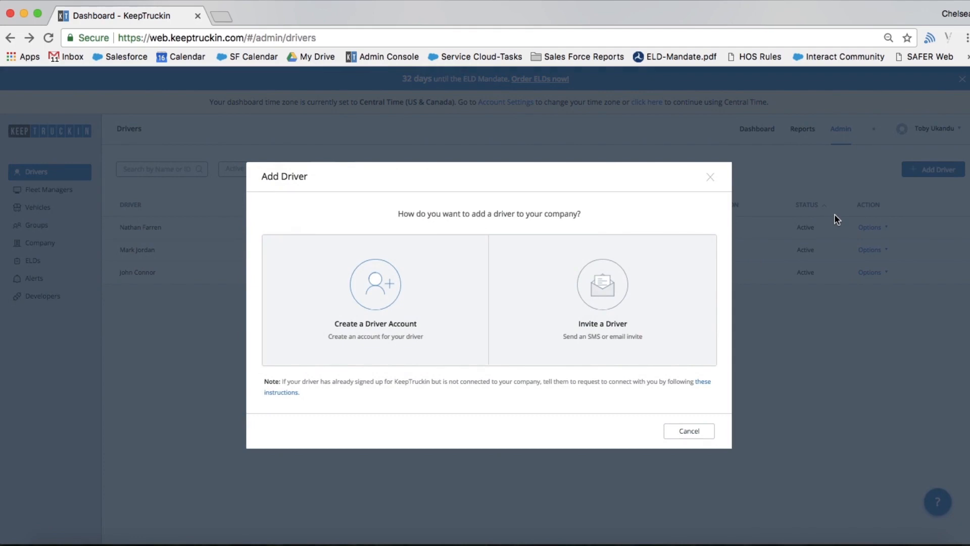
click(388, 296)
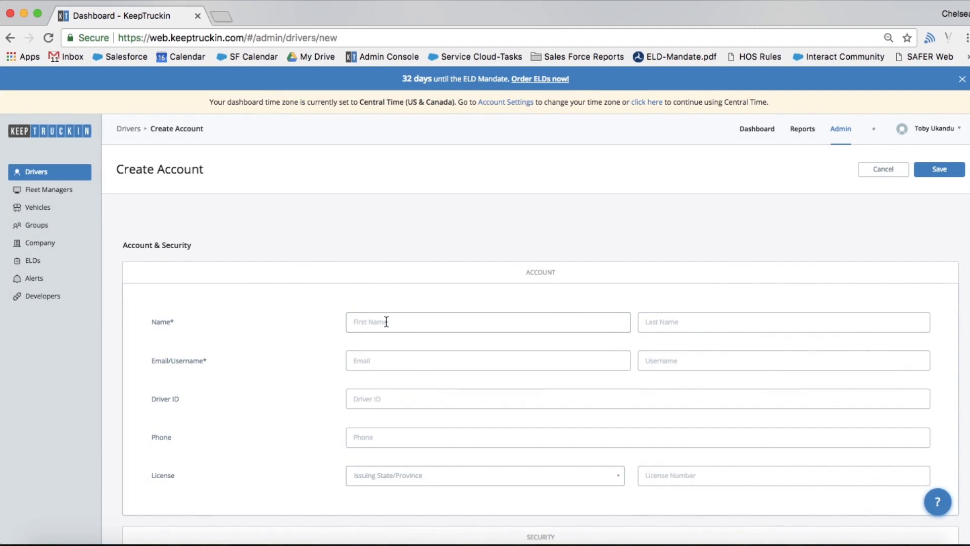
scroll(386, 322, down, 2)
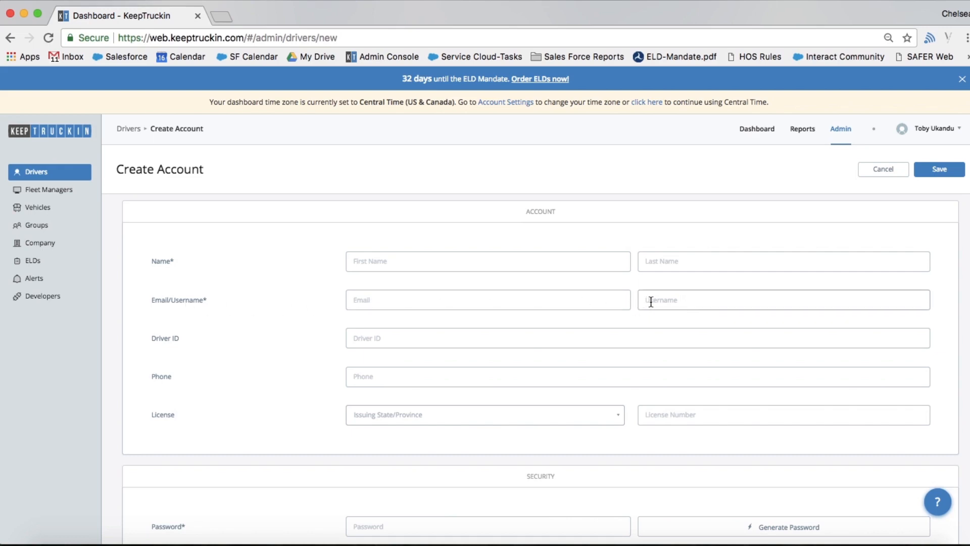
scroll(650, 301, down, 3)
scroll(650, 300, down, 2)
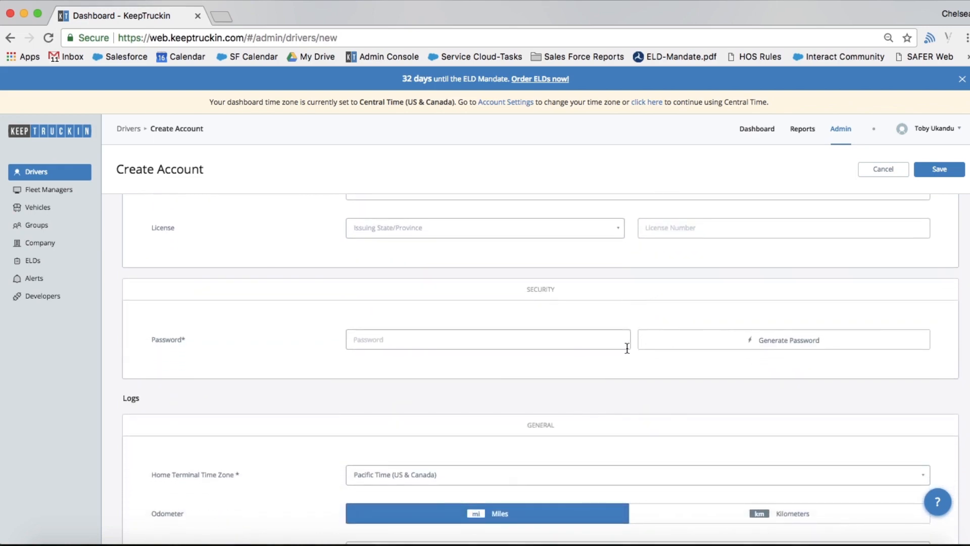
click(469, 342)
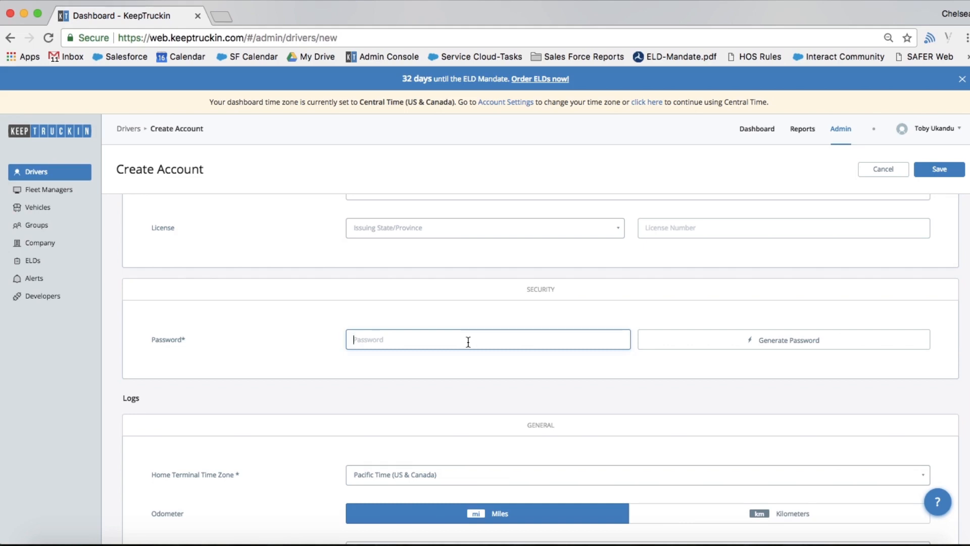
- Examine the general log, carrier, cycle and Electronic Logging Device settings of the new driver account form
scroll(468, 342, down, 5)
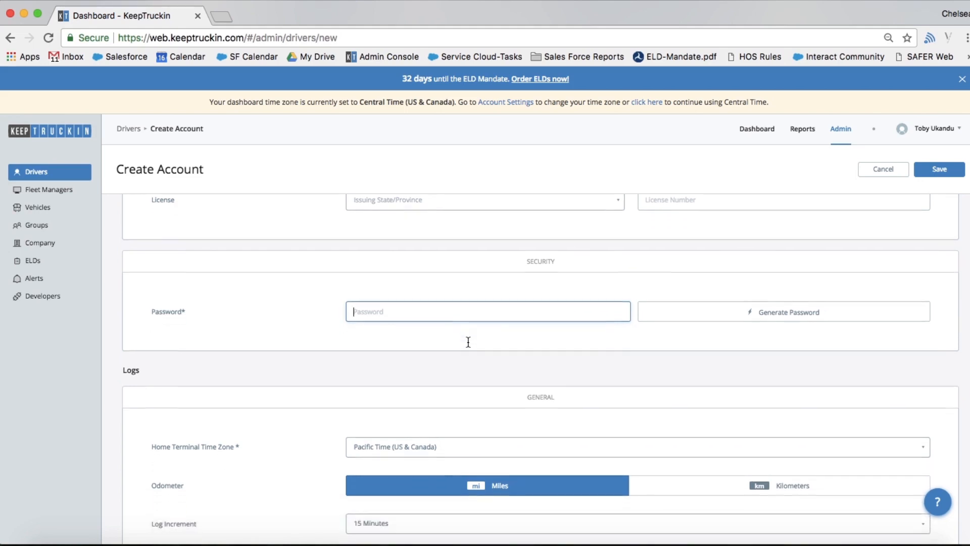
scroll(469, 342, down, 3)
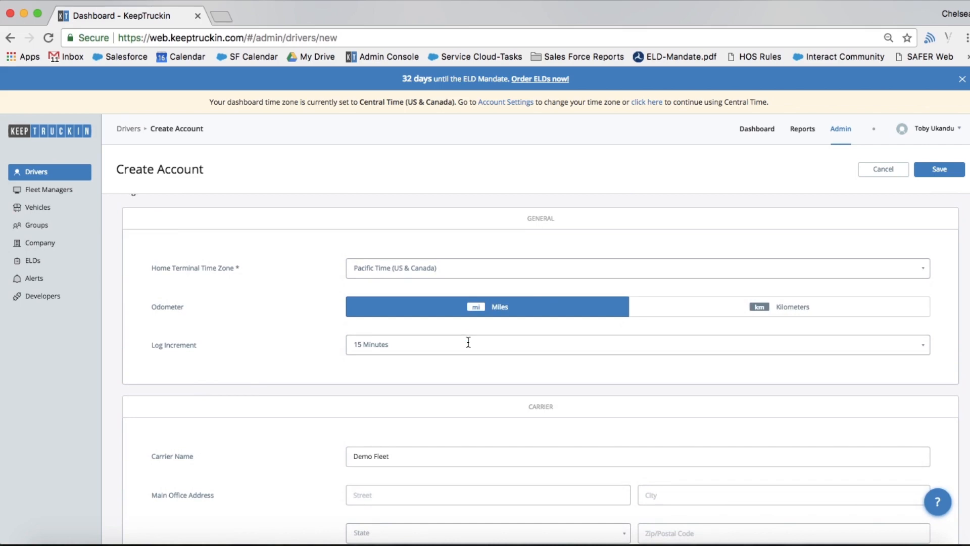
scroll(469, 342, down, 3)
scroll(468, 342, down, 4)
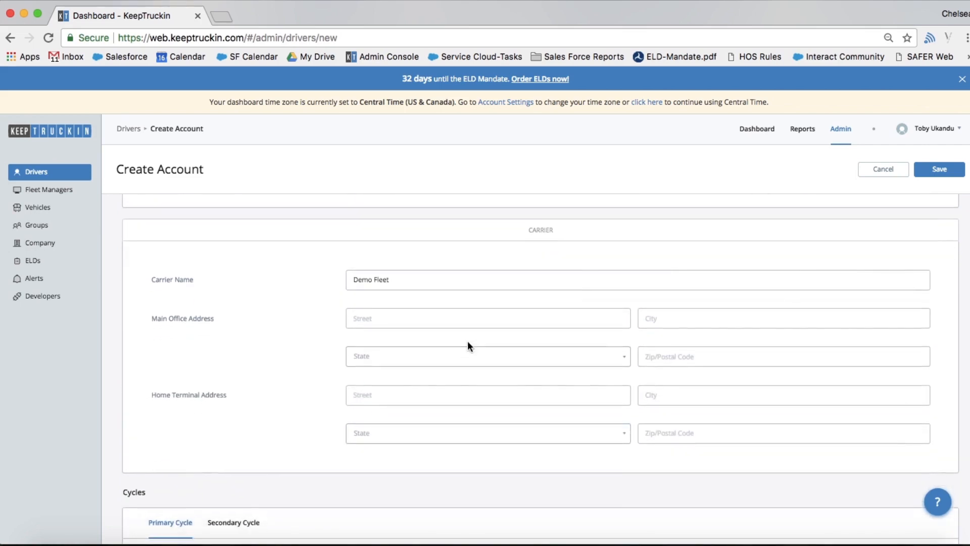
scroll(468, 343, down, 1)
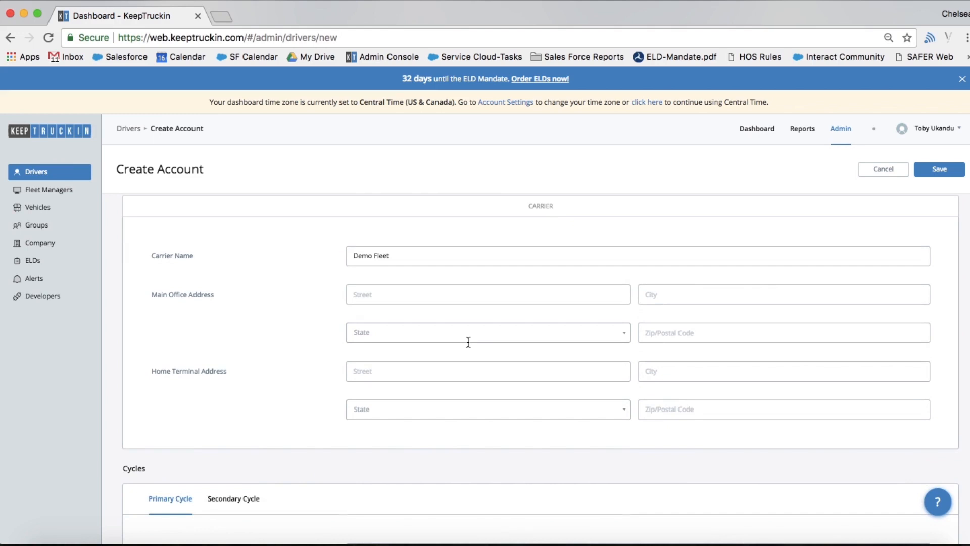
scroll(468, 342, down, 7)
scroll(468, 342, down, 4)
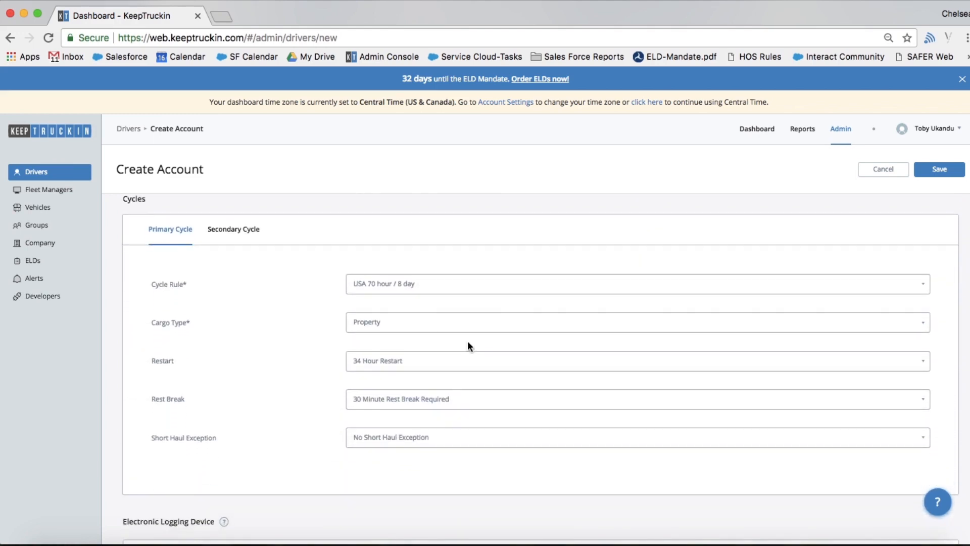
scroll(468, 346, down, 1)
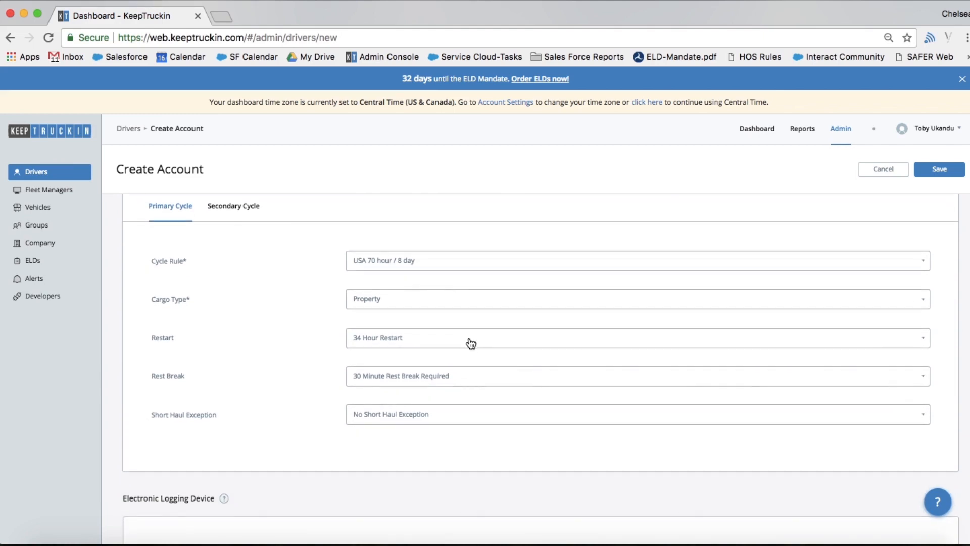
scroll(457, 307, down, 1)
scroll(456, 306, down, 5)
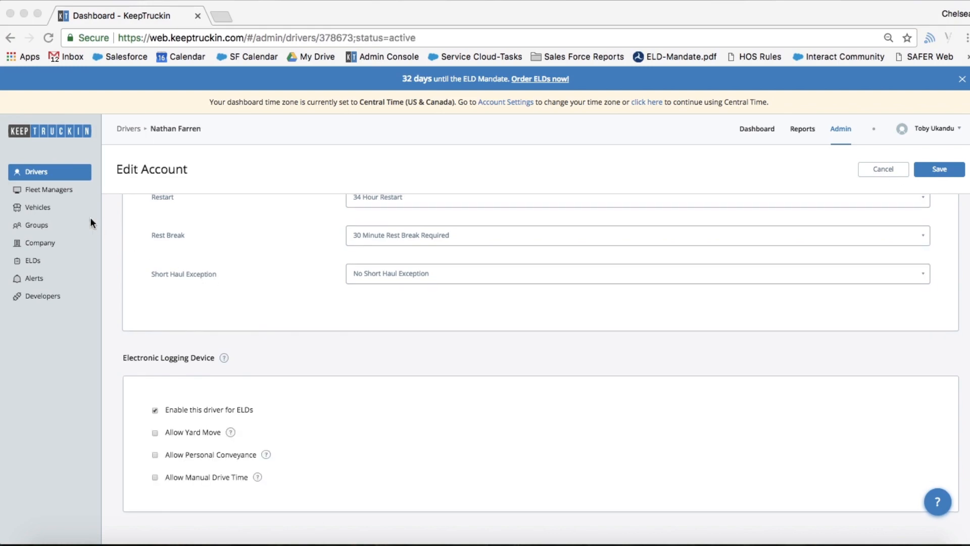
- In the fleet managers list, restrict the non-admin test manager's groups access from all drivers and vehicles to the Albuquerque group
click(45, 190)
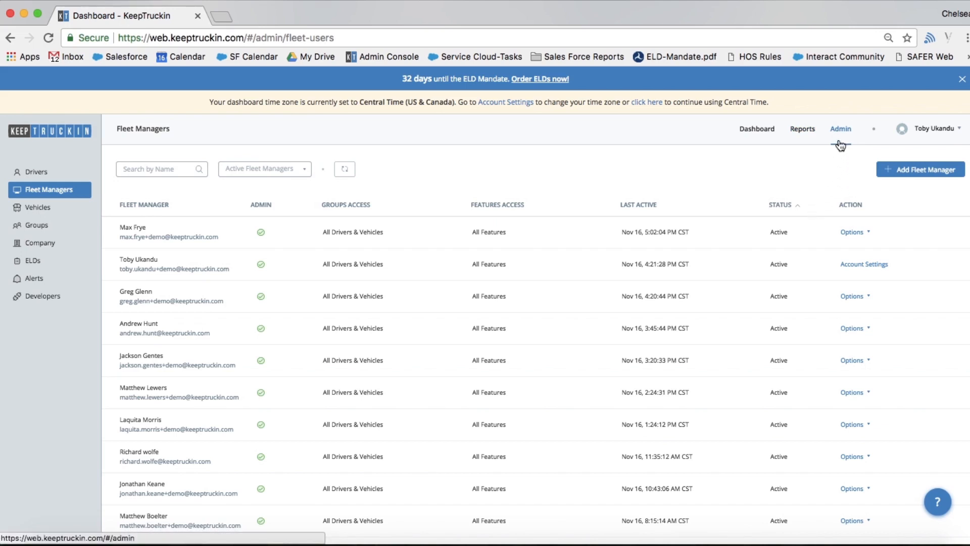
click(801, 202)
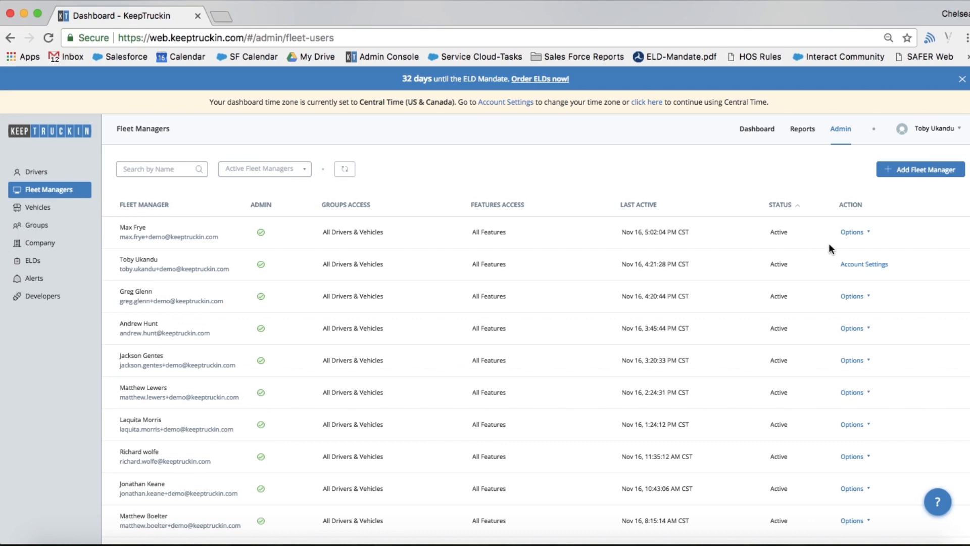
scroll(811, 313, down, 15)
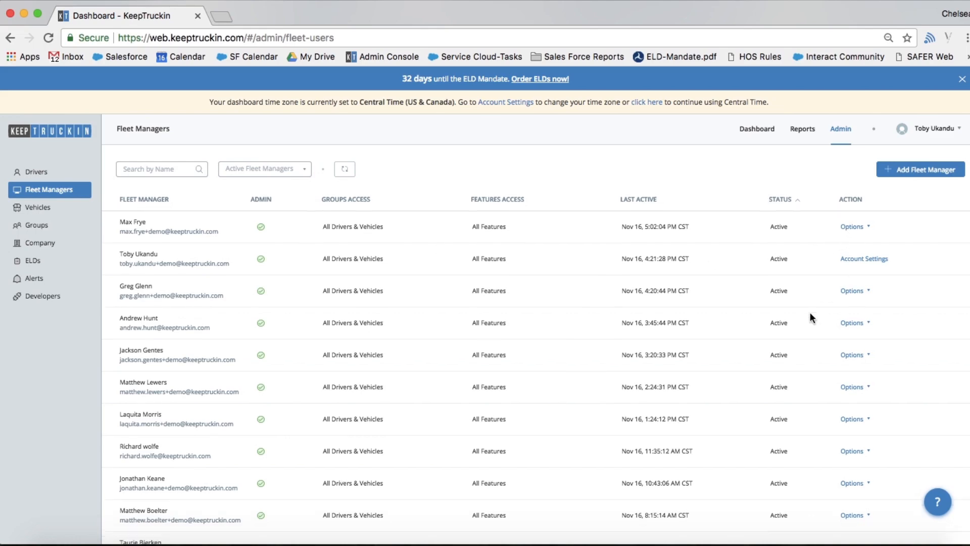
scroll(809, 311, down, 10)
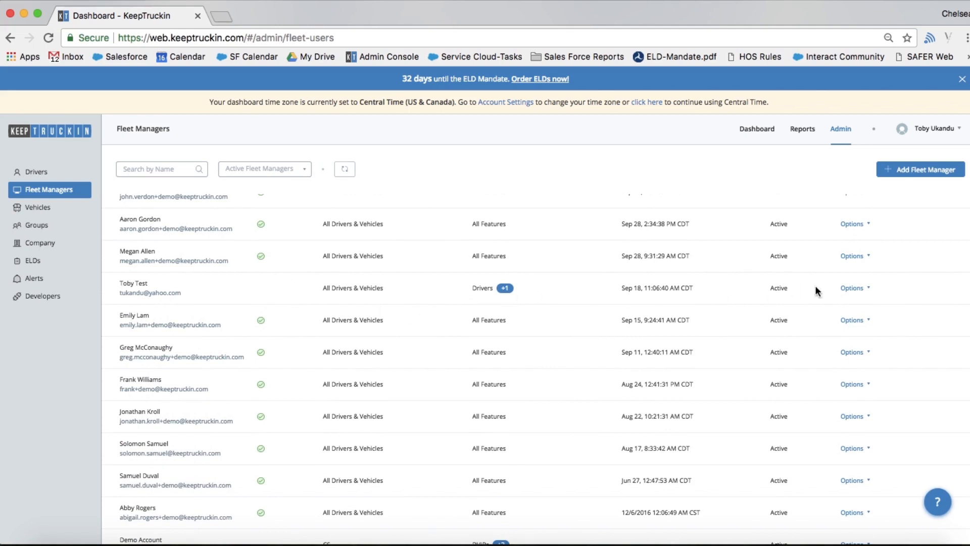
click(854, 288)
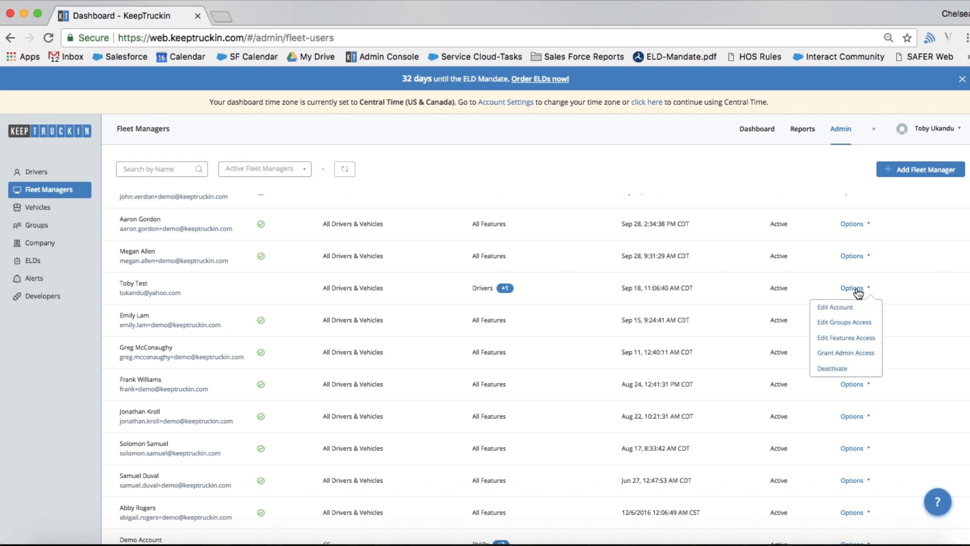
click(858, 327)
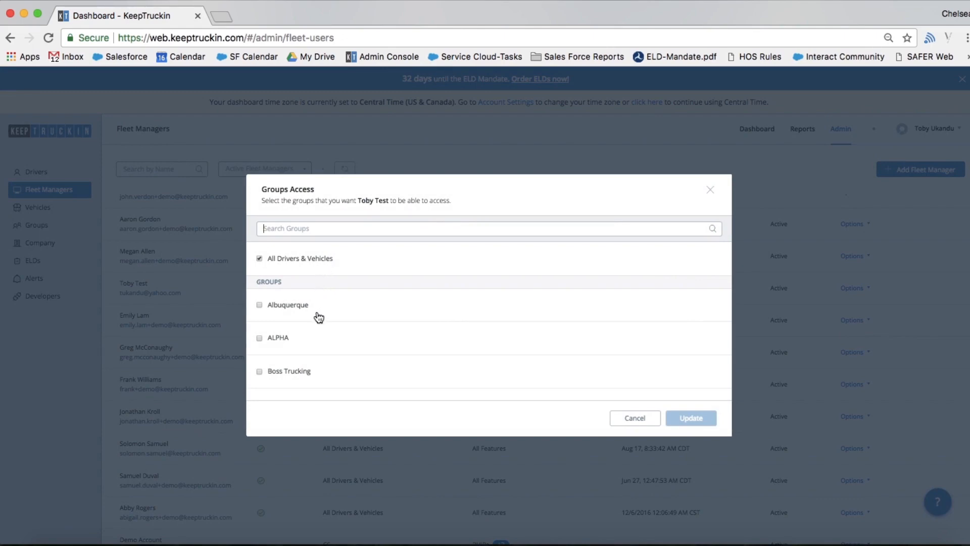
click(260, 305)
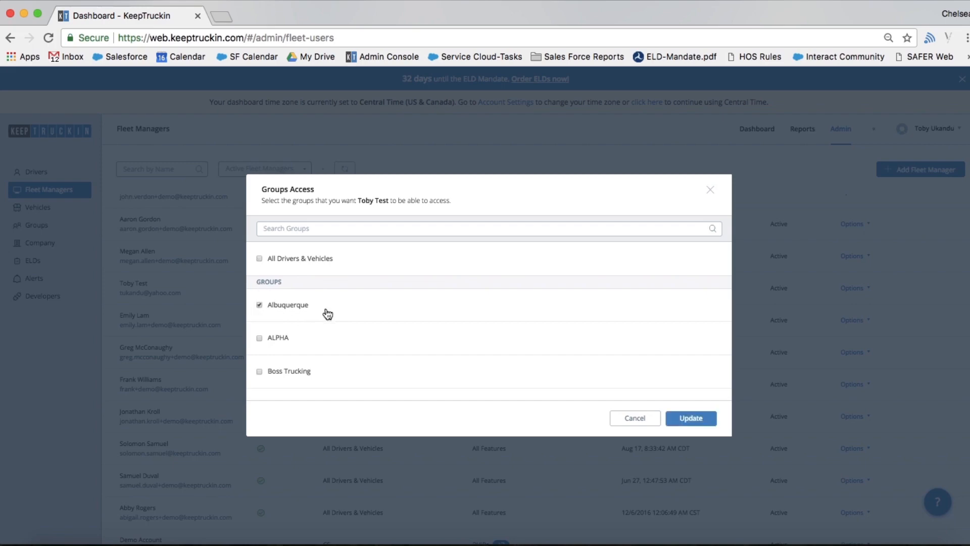
click(678, 419)
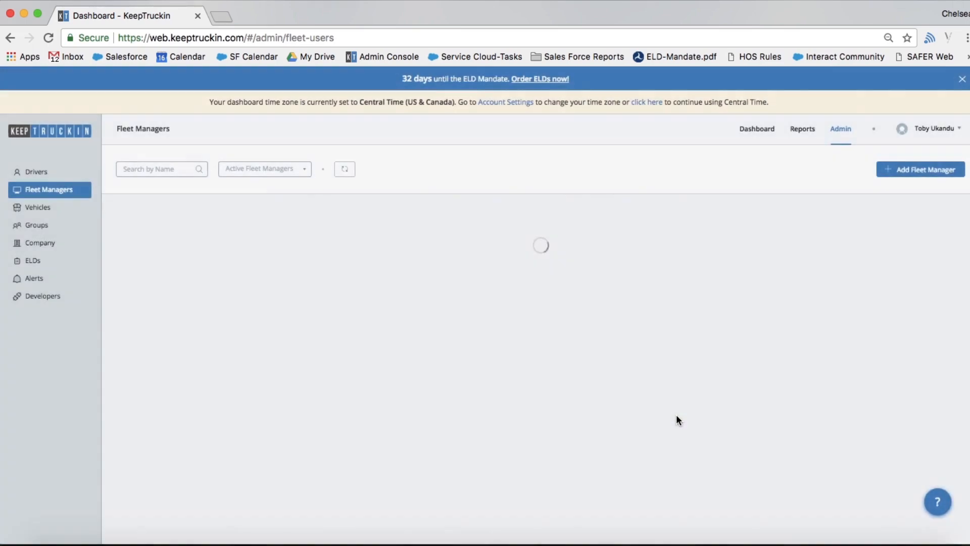
- Find the test fleet manager in the list and check the account's groups and features access
scroll(676, 415, down, 20)
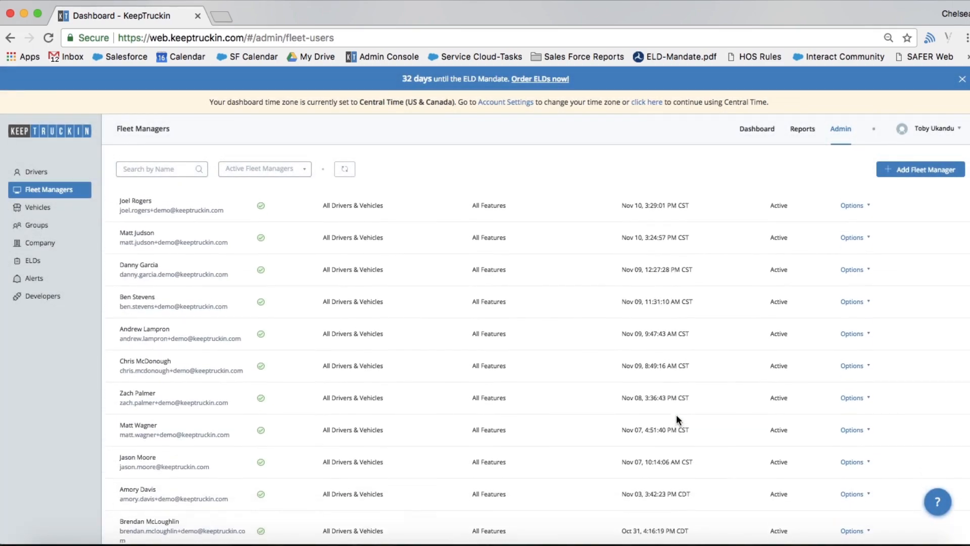
scroll(676, 414, down, 8)
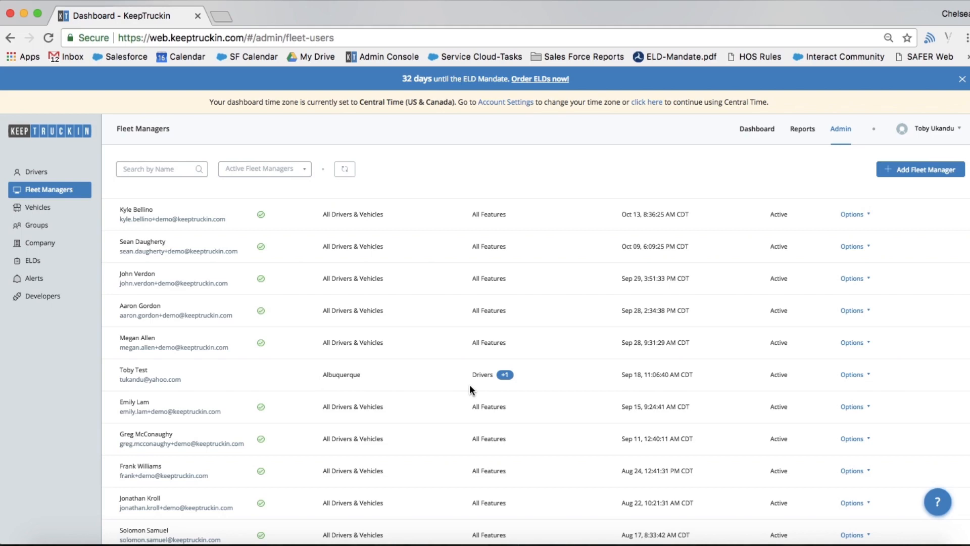
scroll(470, 384, up, 15)
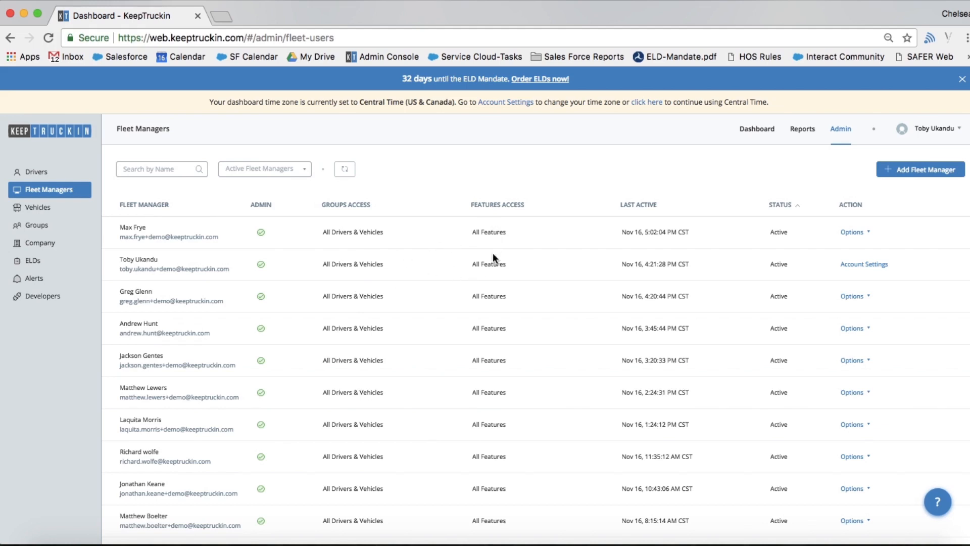
scroll(489, 284, down, 10)
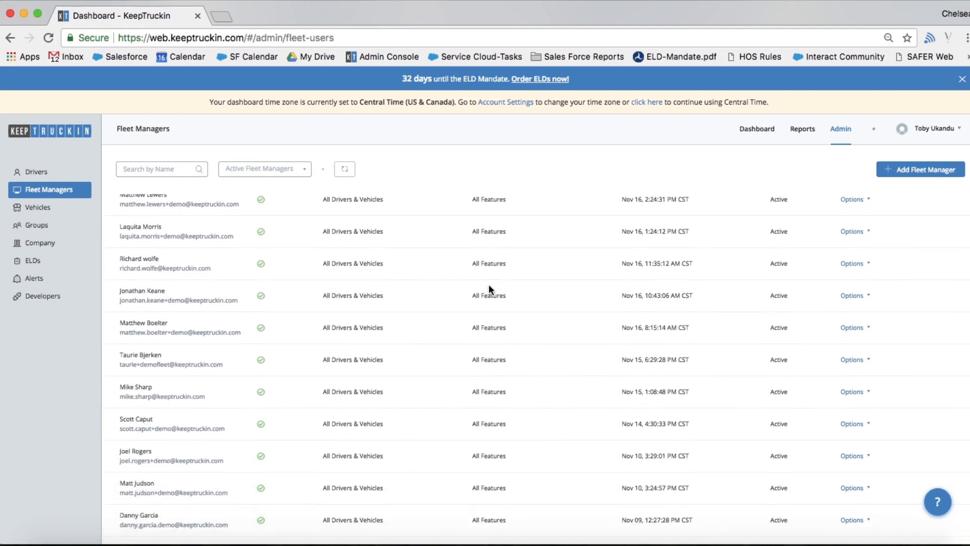
scroll(489, 289, down, 8)
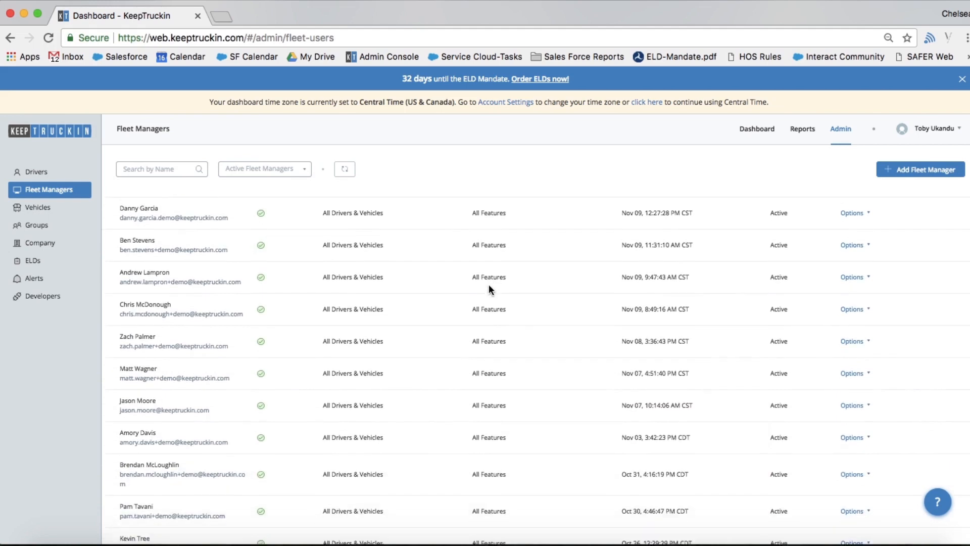
scroll(489, 285, down, 10)
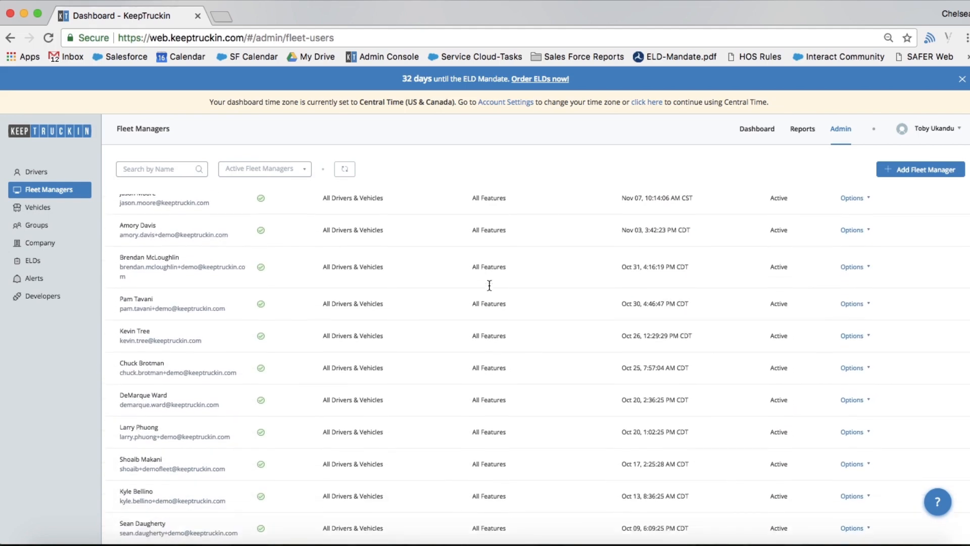
scroll(489, 286, down, 7)
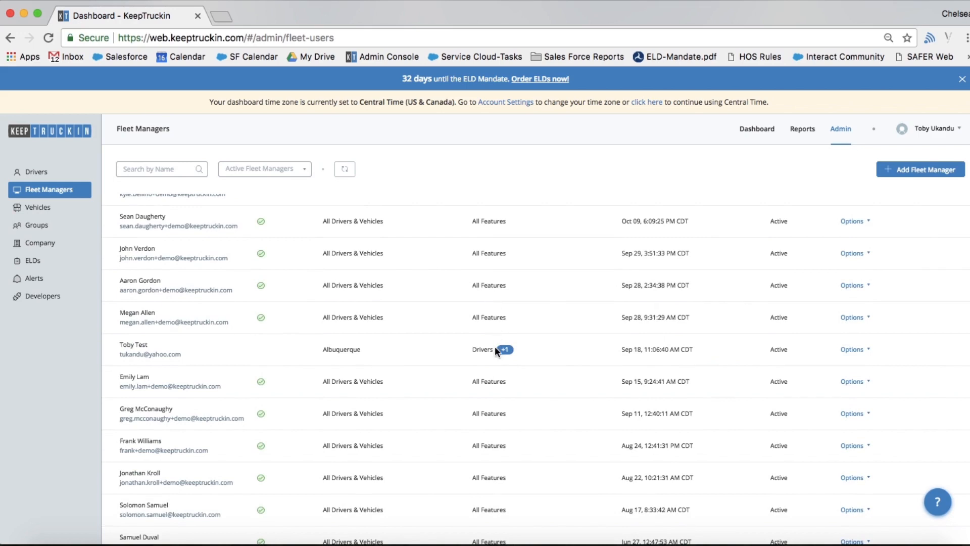
- Open the features access settings of the test fleet manager and examine the features that can be granted
click(868, 351)
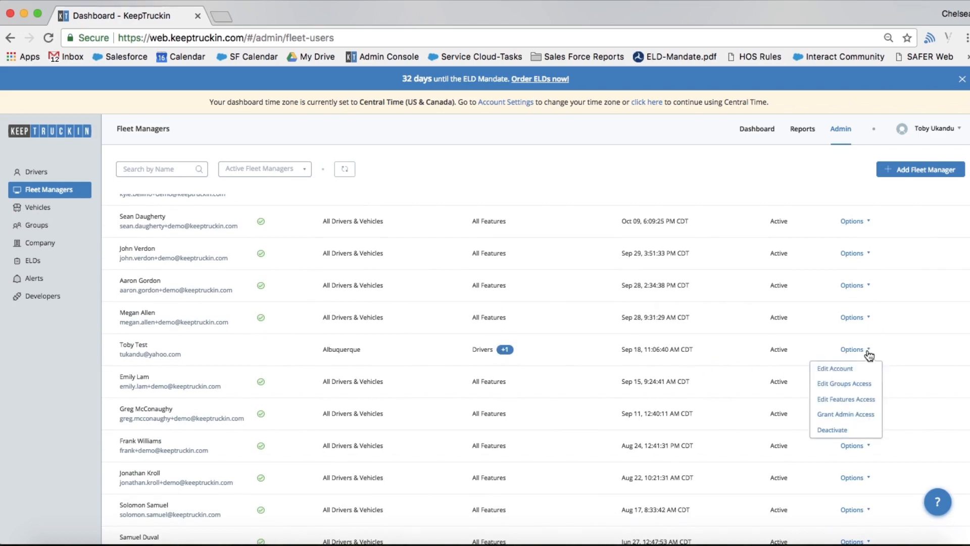
click(861, 400)
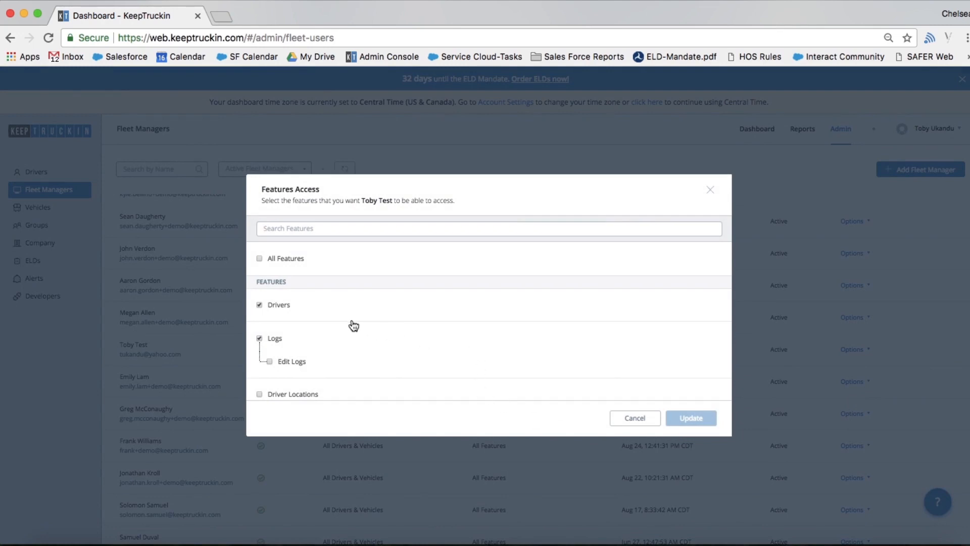
scroll(351, 324, down, 2)
scroll(350, 324, down, 6)
scroll(350, 324, down, 4)
scroll(350, 324, up, 5)
scroll(350, 324, up, 6)
scroll(320, 341, down, 2)
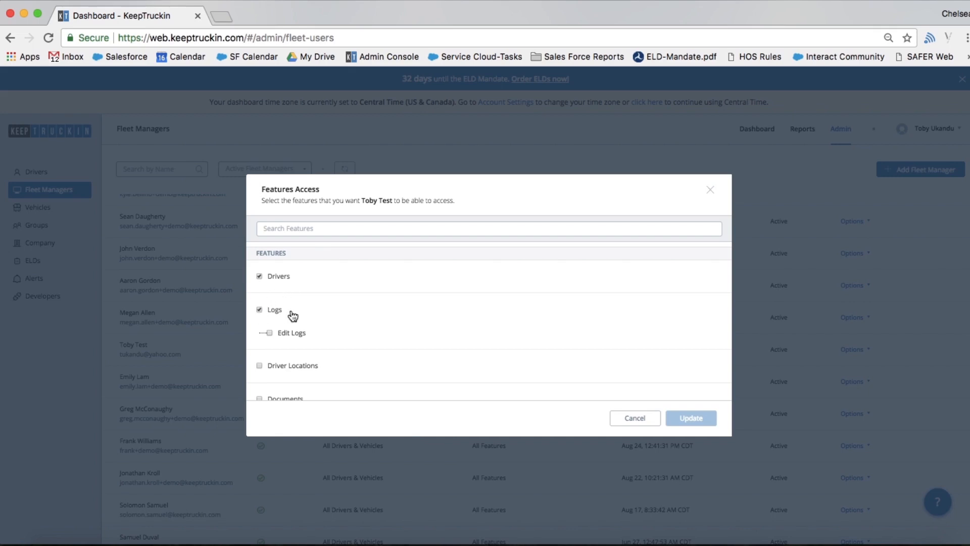
scroll(293, 316, down, 1)
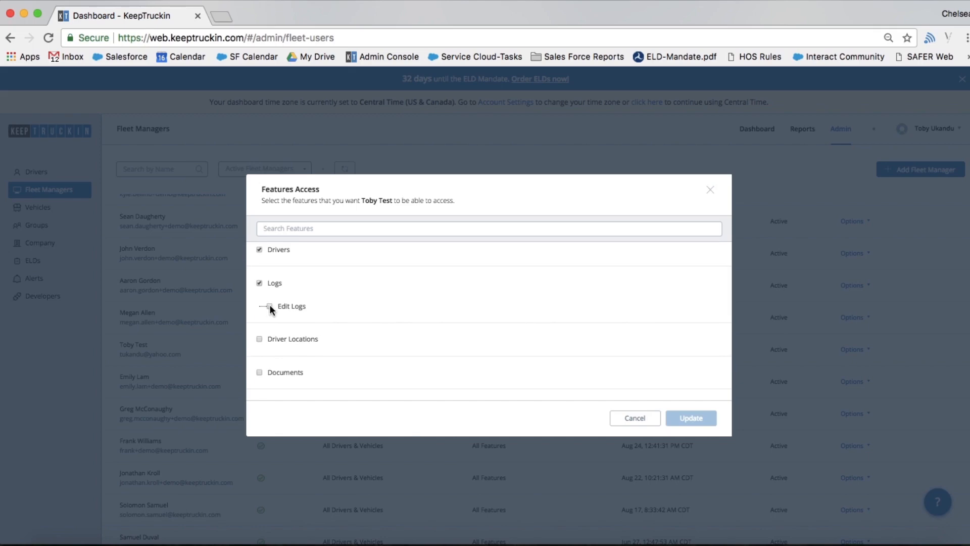
- Grant the test fleet manager access to Driver Locations and Messages, and update the features access
click(269, 306)
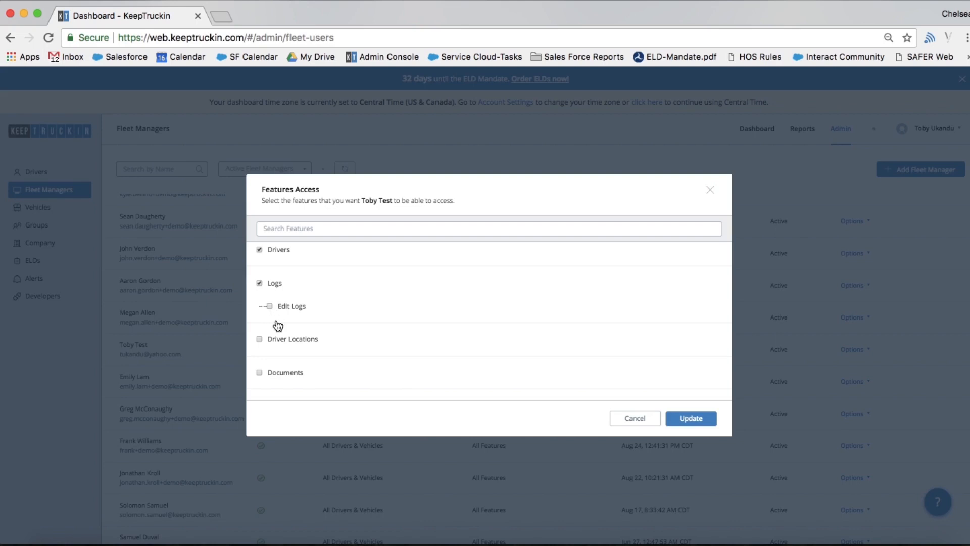
scroll(354, 329, down, 2)
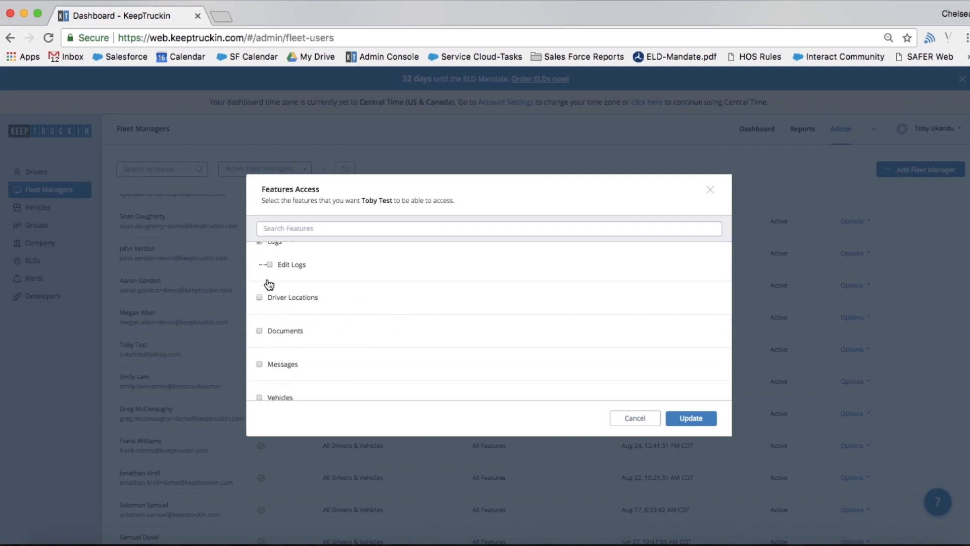
click(260, 297)
scroll(466, 327, up, 3)
scroll(465, 327, down, 3)
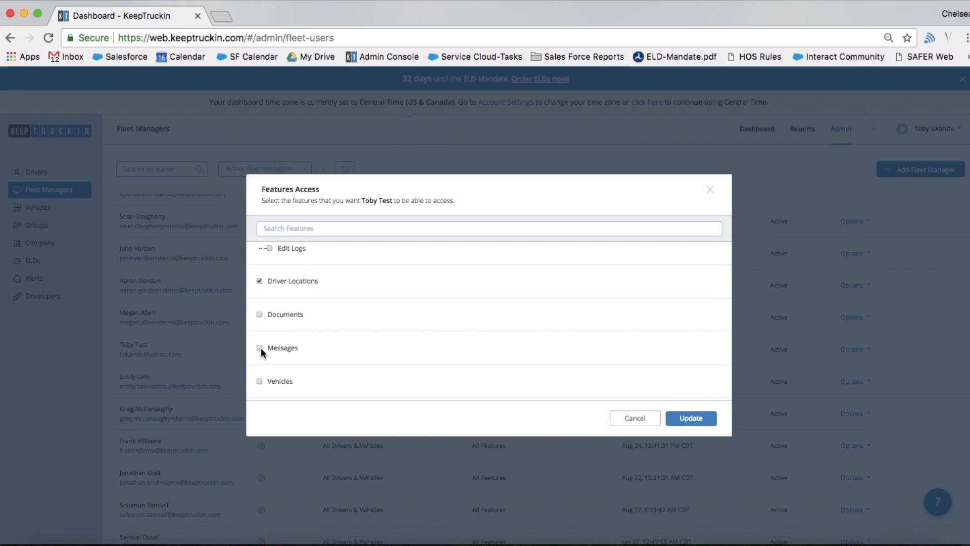
click(691, 418)
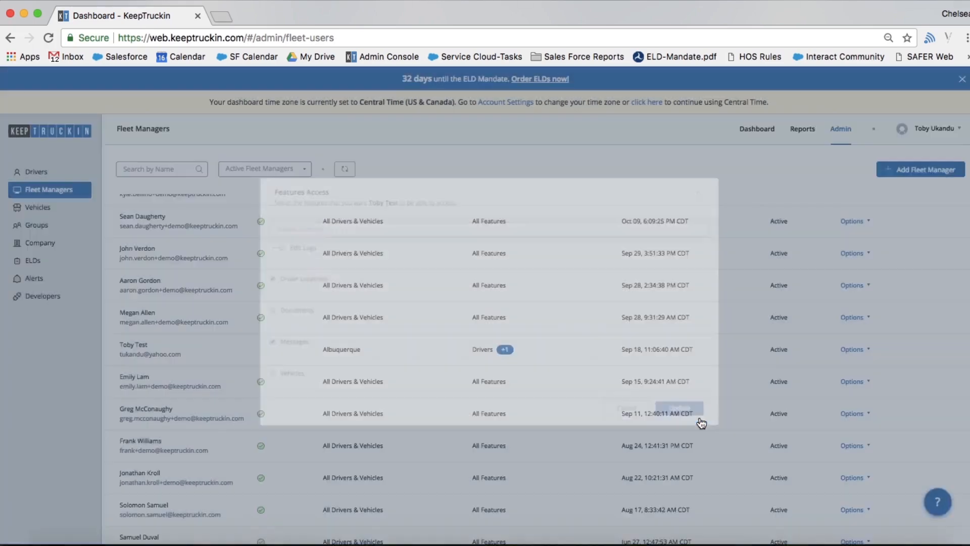
- Find the test fleet manager in the list again and check the account's updated features access
scroll(700, 421, down, 15)
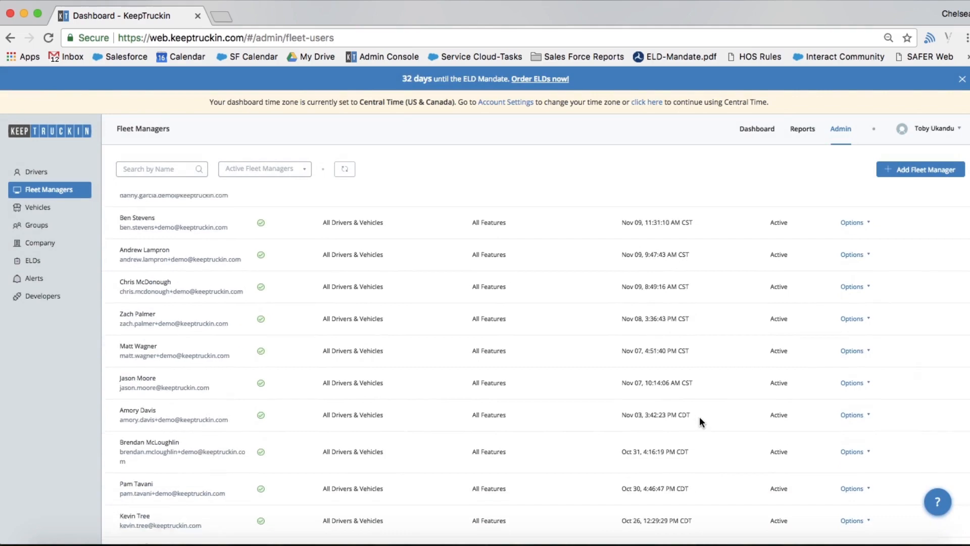
scroll(699, 422, down, 7)
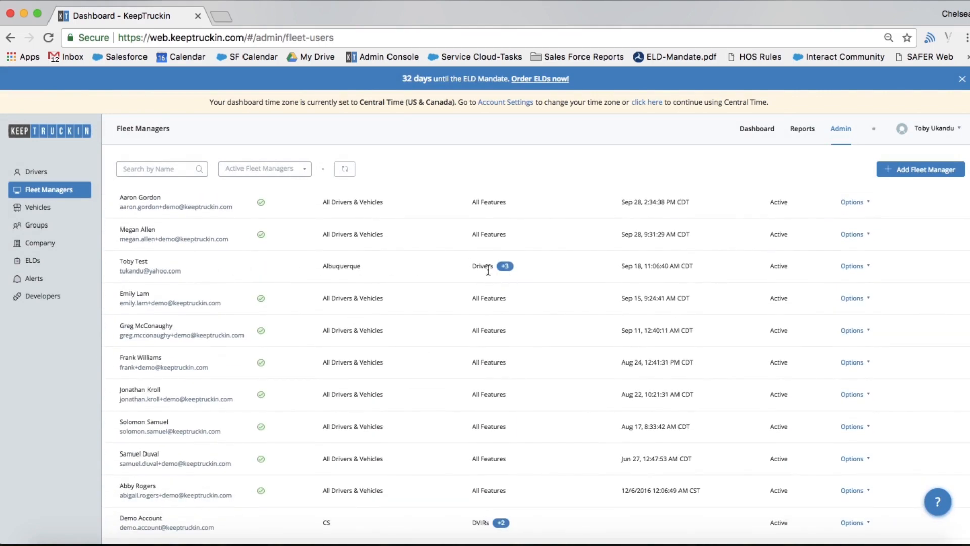
mouse_move(510, 269)
- Compare the account actions offered for the test fleet manager with those for the admin manager listed directly above
click(848, 271)
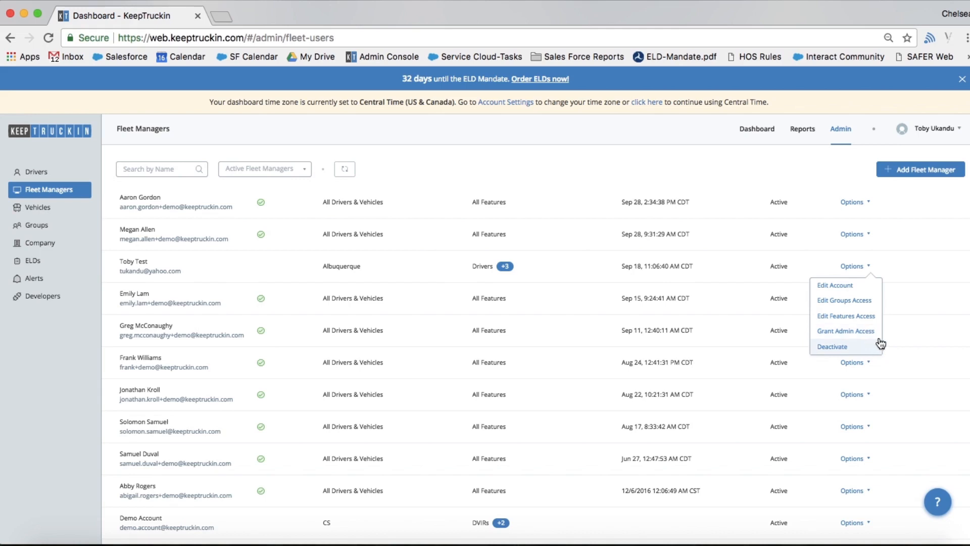
click(894, 274)
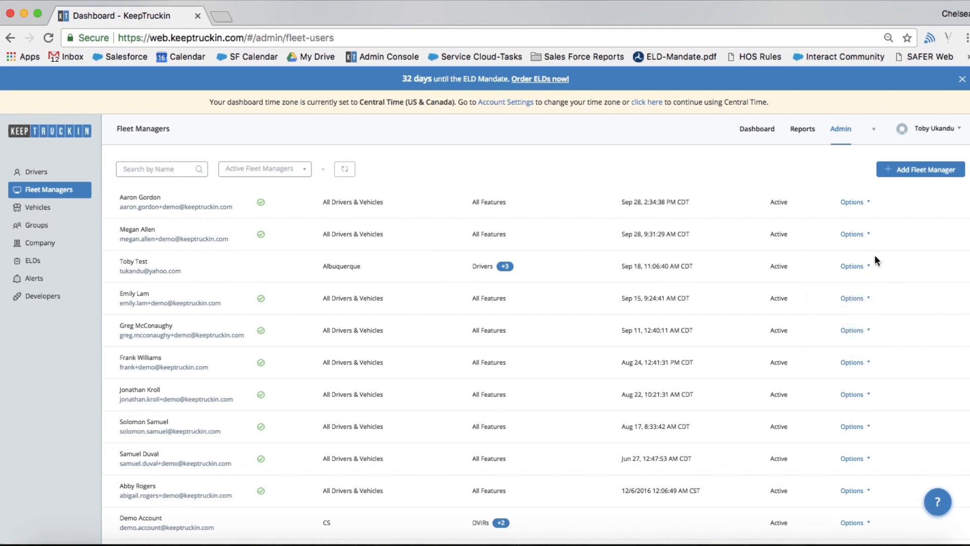
click(858, 235)
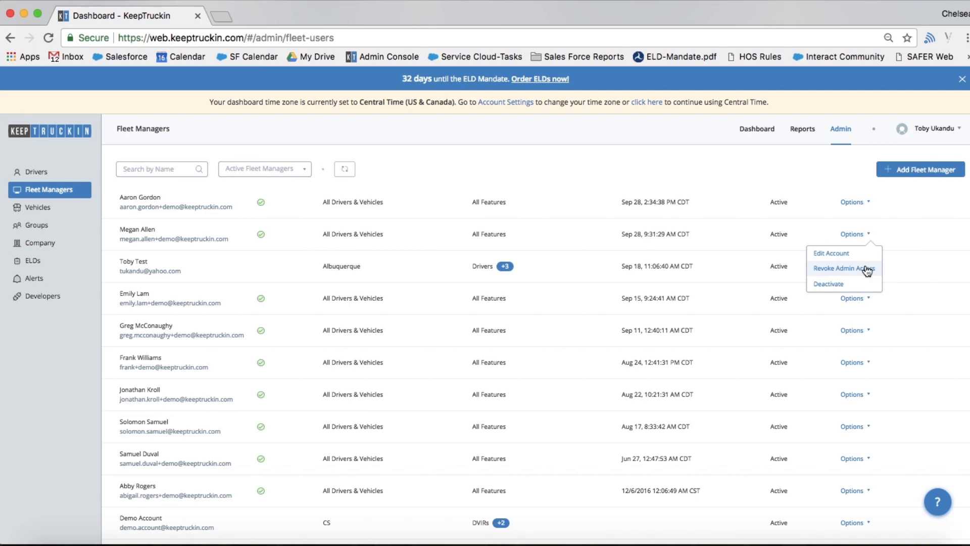
click(910, 250)
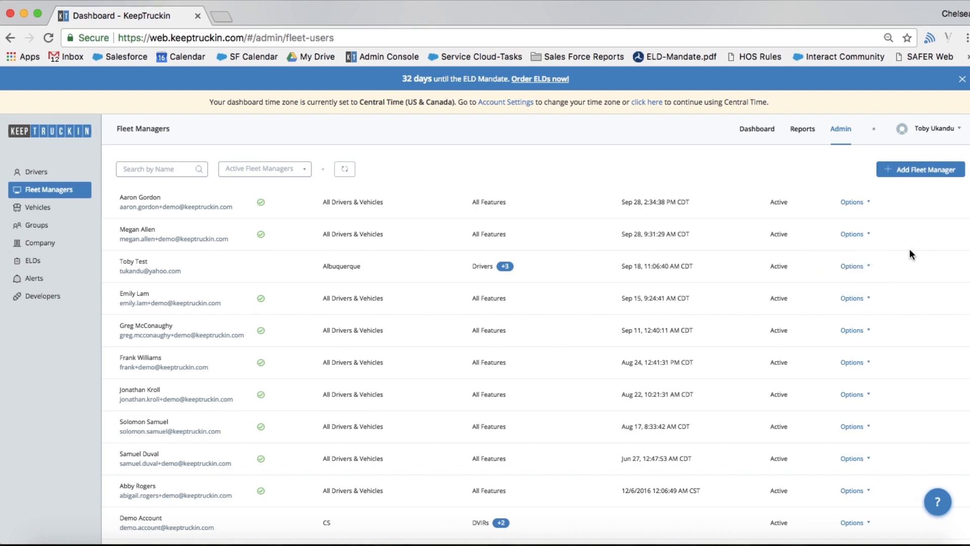
- Open the form for creating a fleet manager account, examine its fields and the Make admin role option, and leave without saving
click(948, 174)
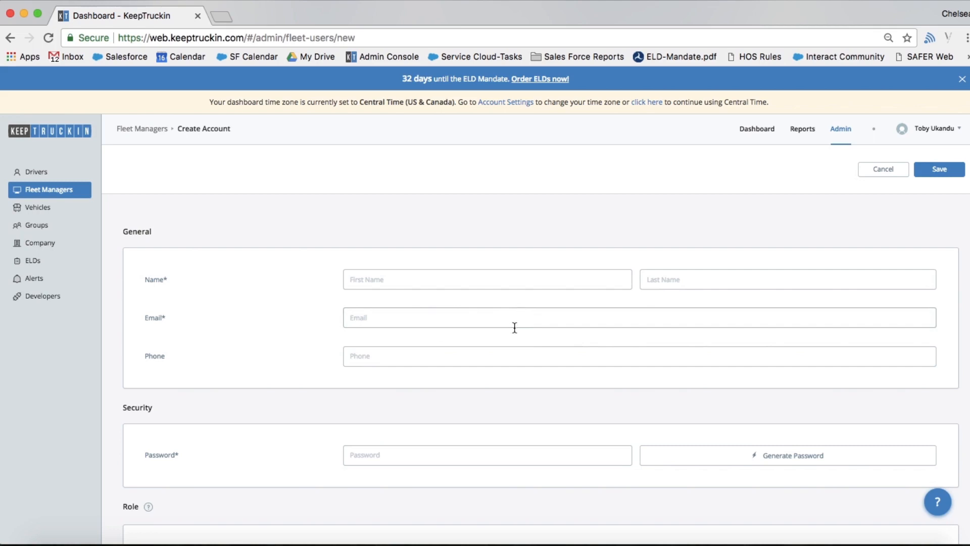
scroll(510, 328, down, 3)
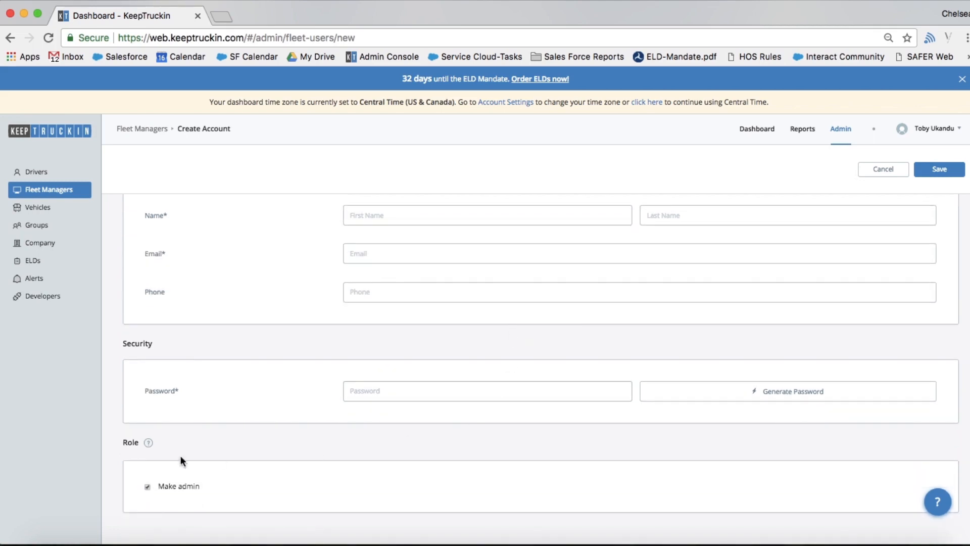
click(148, 488)
click(883, 171)
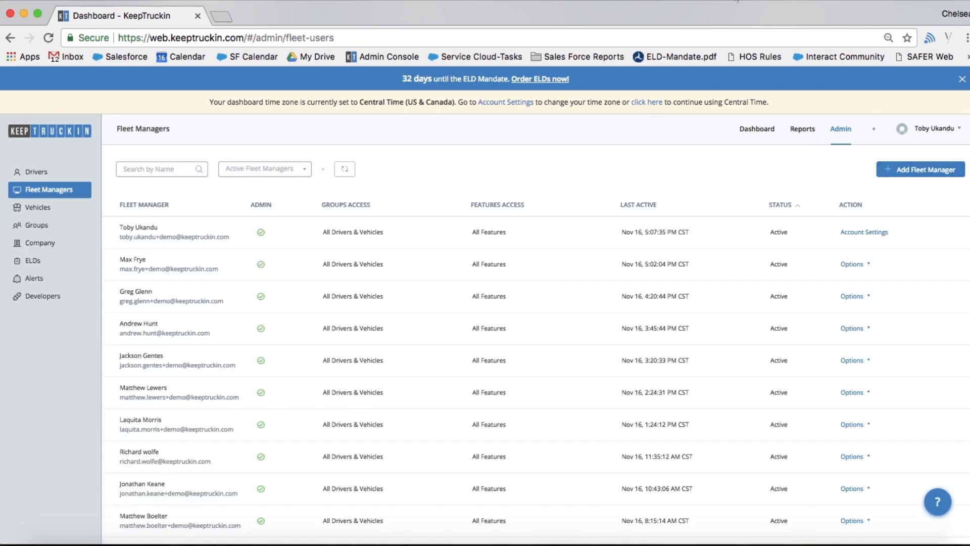
- Open the vehicles list and view the status filter choices for all, active and deactivated vehicles
click(45, 208)
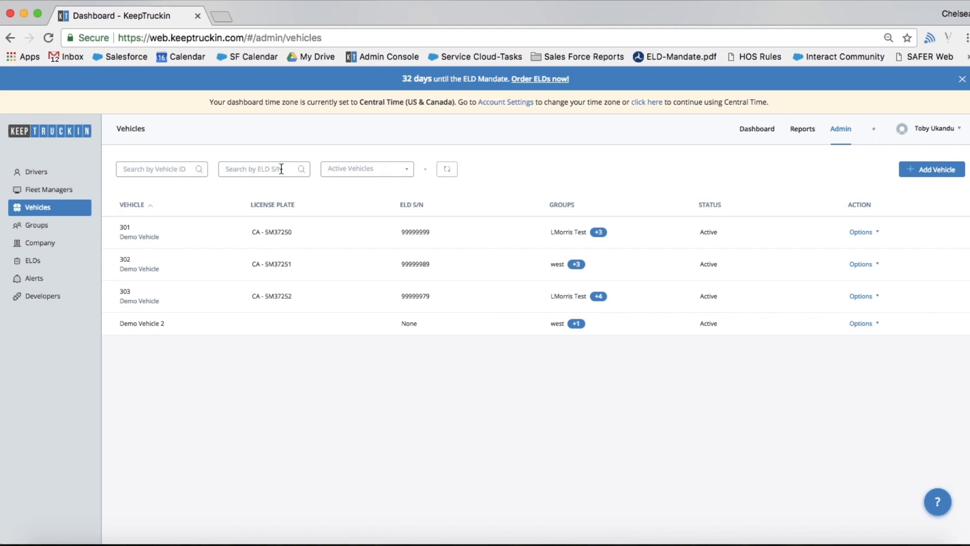
click(343, 170)
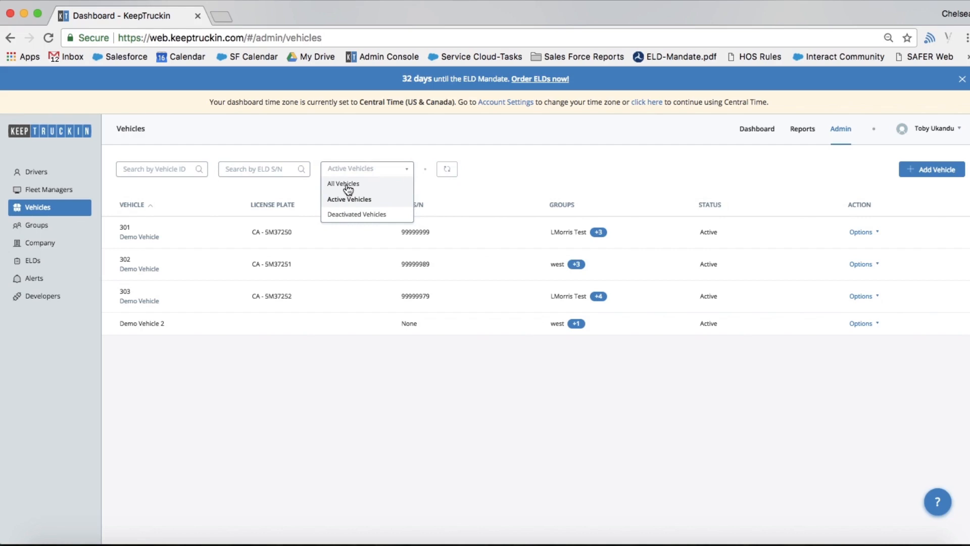
click(563, 179)
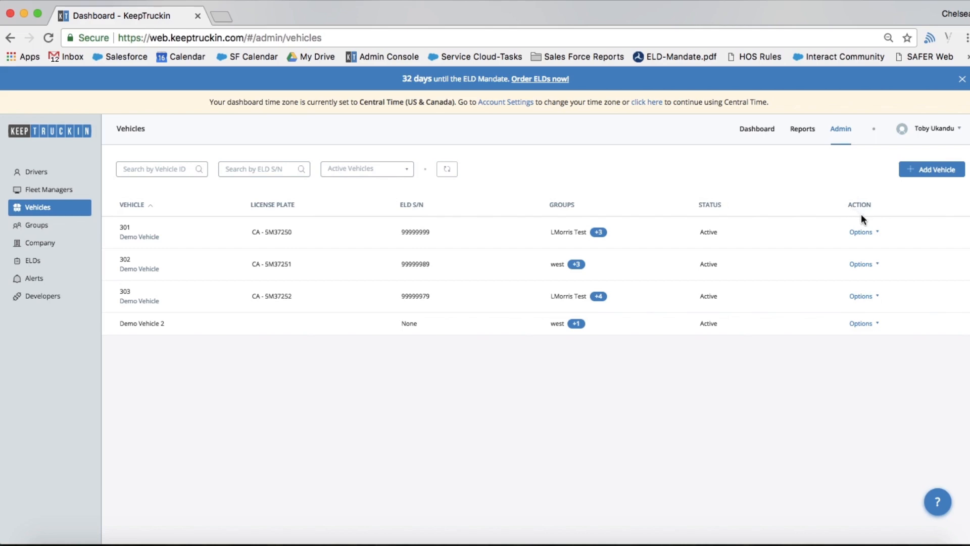
- Open vehicle 301 for editing and examine its general details and assigned Electronic Logging Device
click(868, 233)
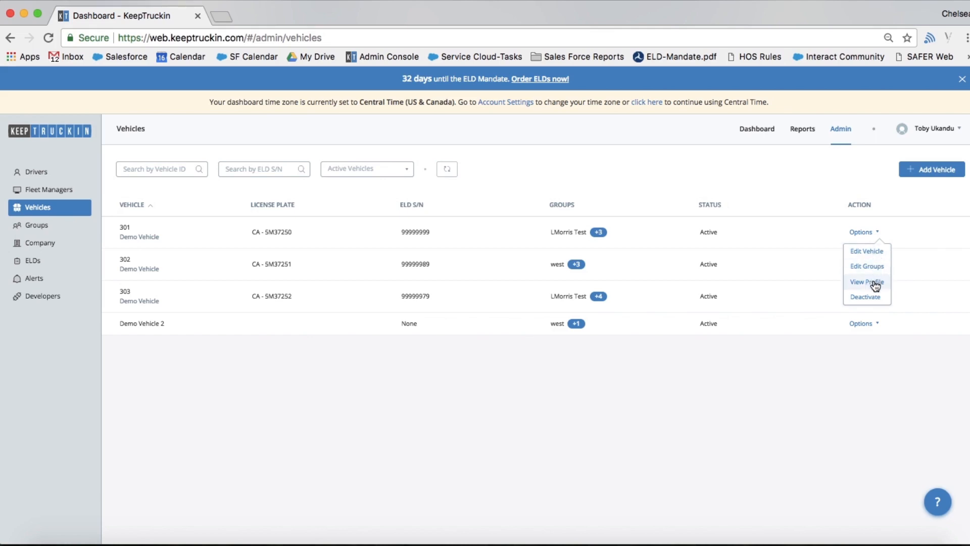
click(867, 252)
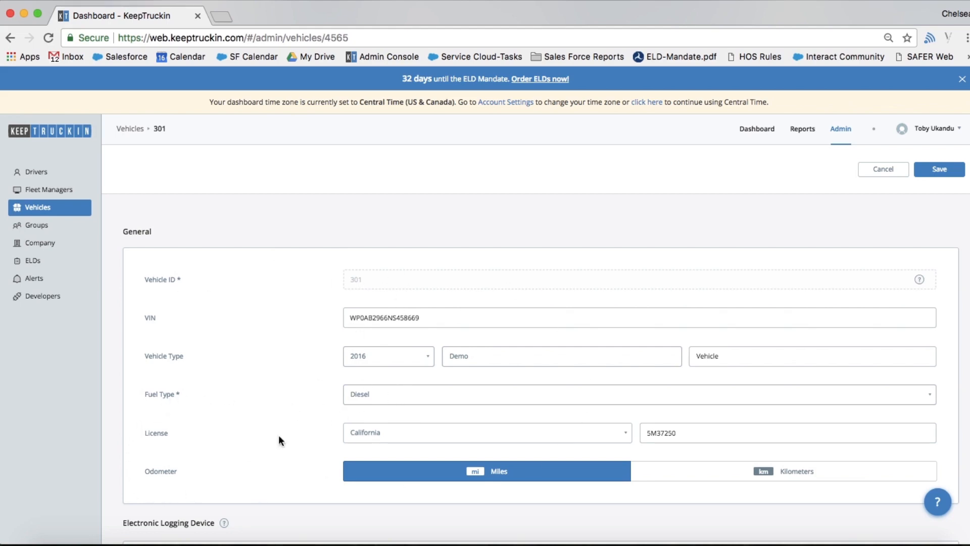
scroll(205, 388, down, 6)
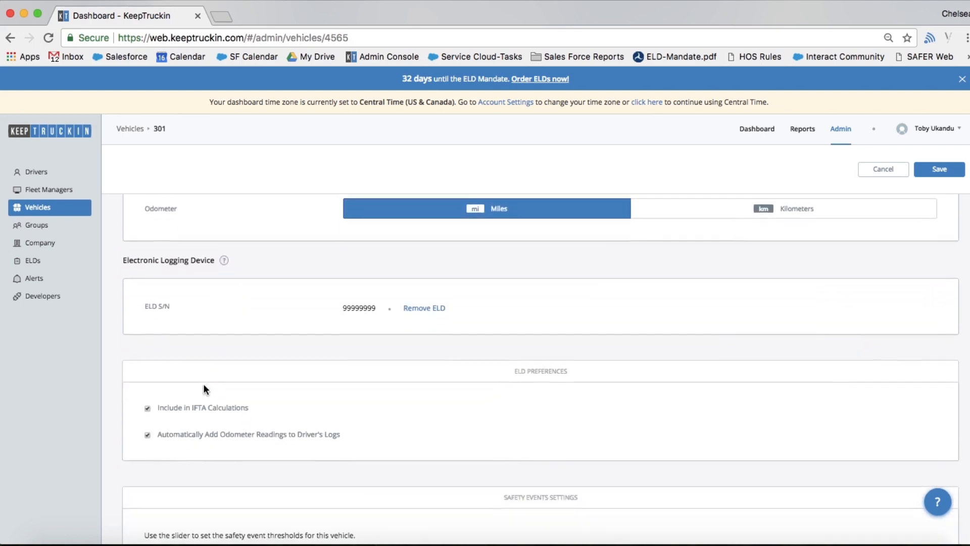
scroll(204, 388, up, 2)
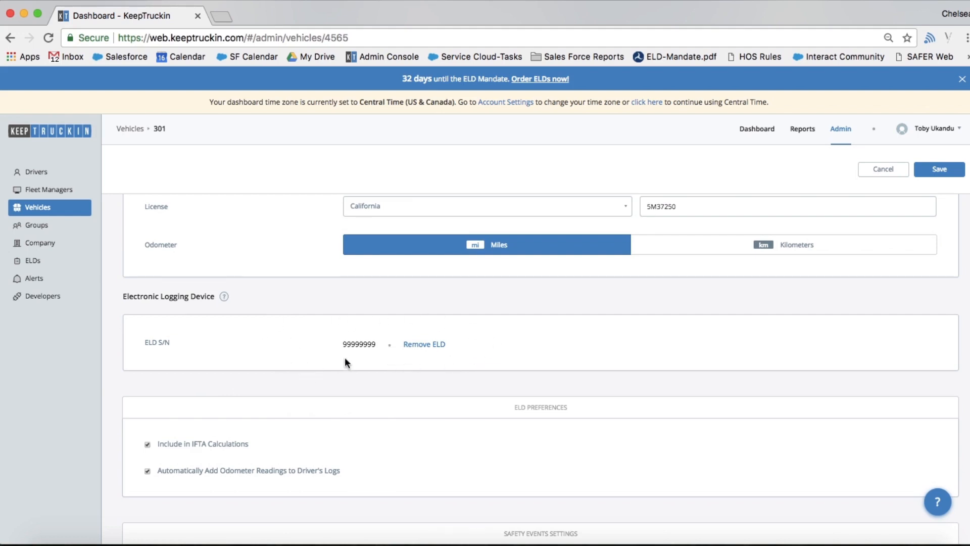
- Examine vehicle 301's ELD preferences and its hard acceleration and hard brake safety event settings
scroll(342, 369, down, 5)
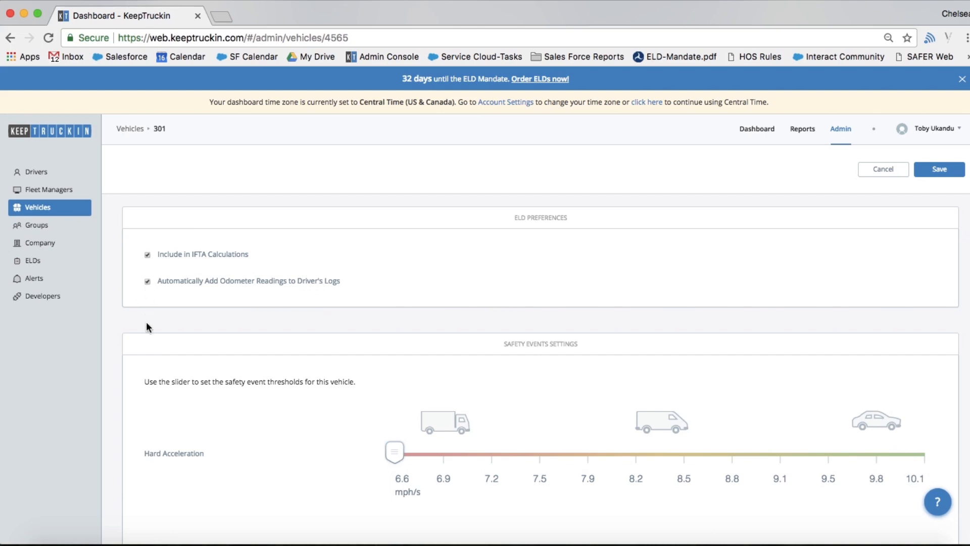
scroll(146, 326, down, 5)
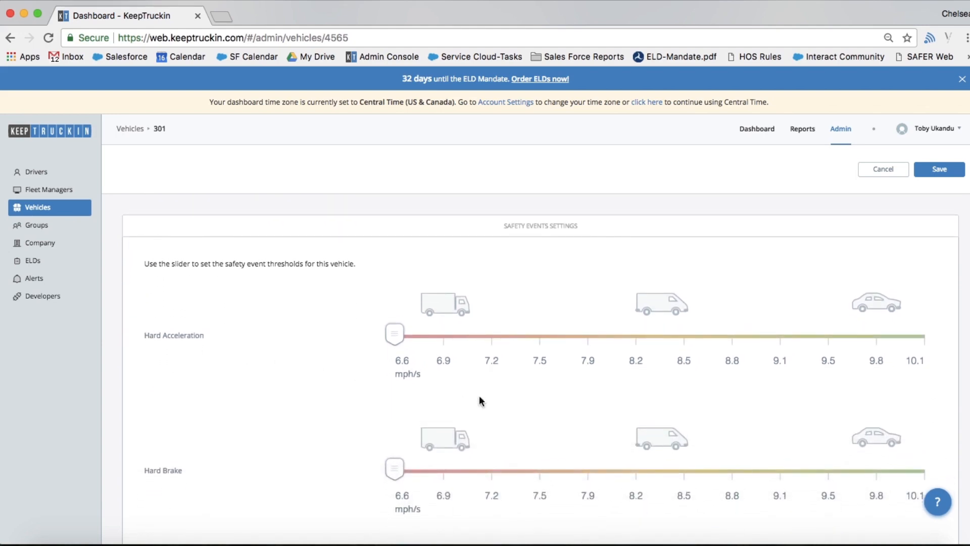
scroll(354, 303, up, 5)
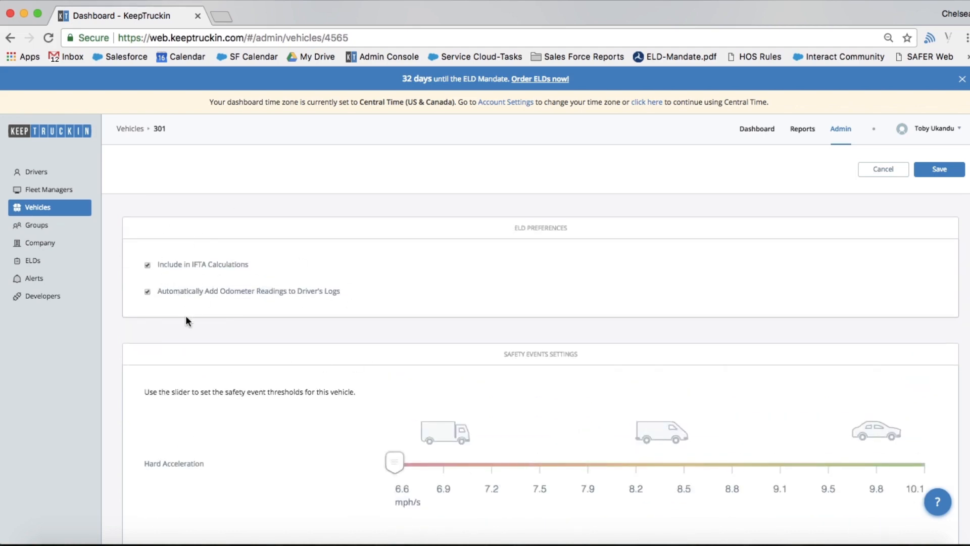
scroll(191, 381, down, 4)
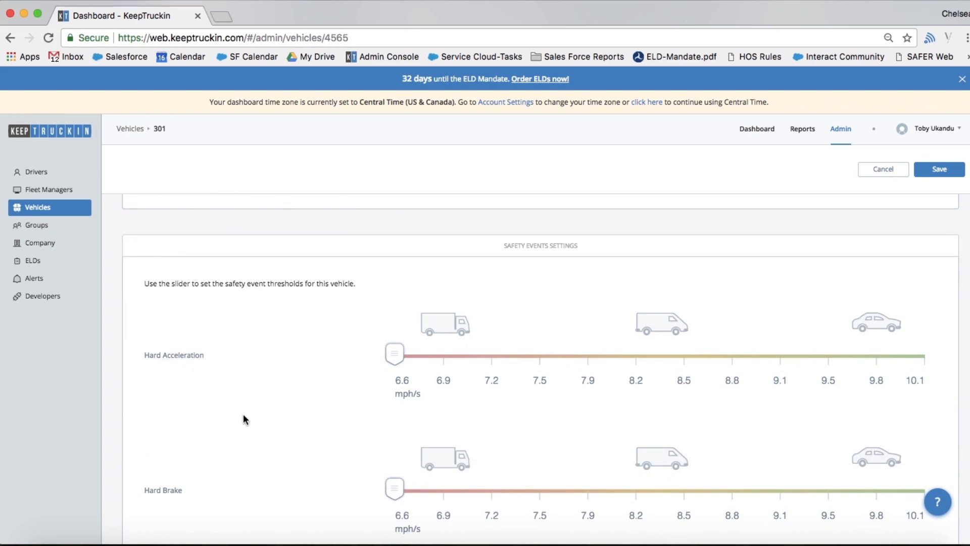
scroll(248, 450, down, 1)
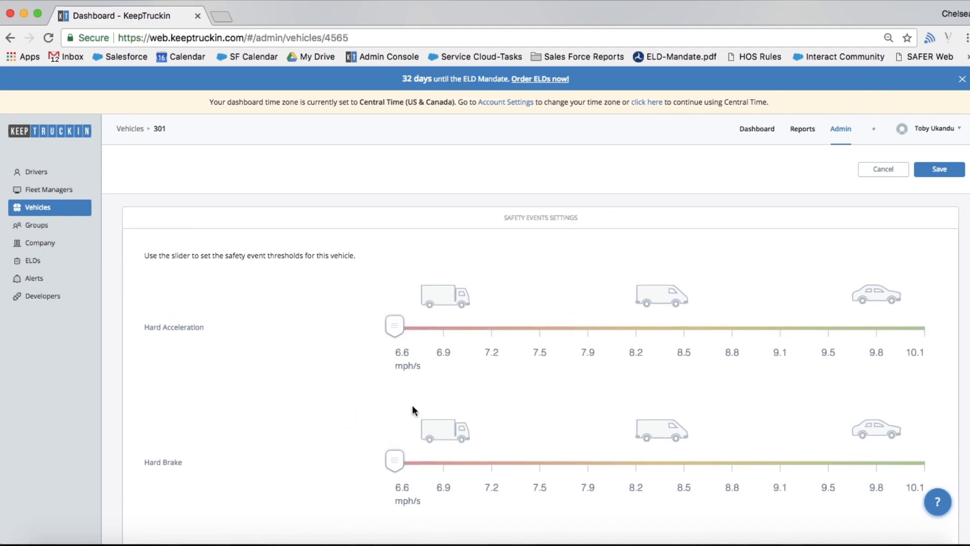
scroll(213, 438, down, 1)
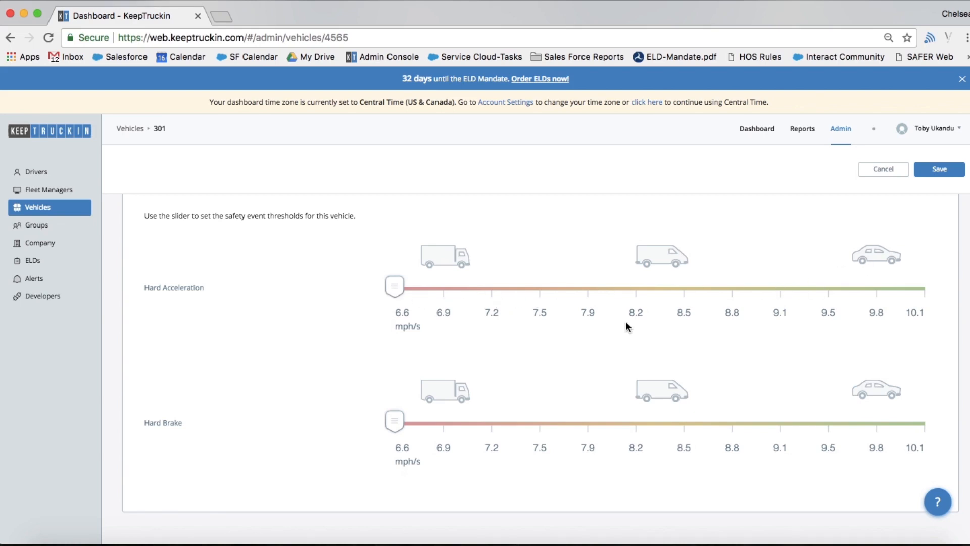
- Try setting vehicle 301's hard acceleration and hard brake thresholds to 6.9 mph/s, and leave the form without saving
scroll(626, 321, up, 1)
drag(397, 318, 441, 316)
drag(395, 447, 436, 449)
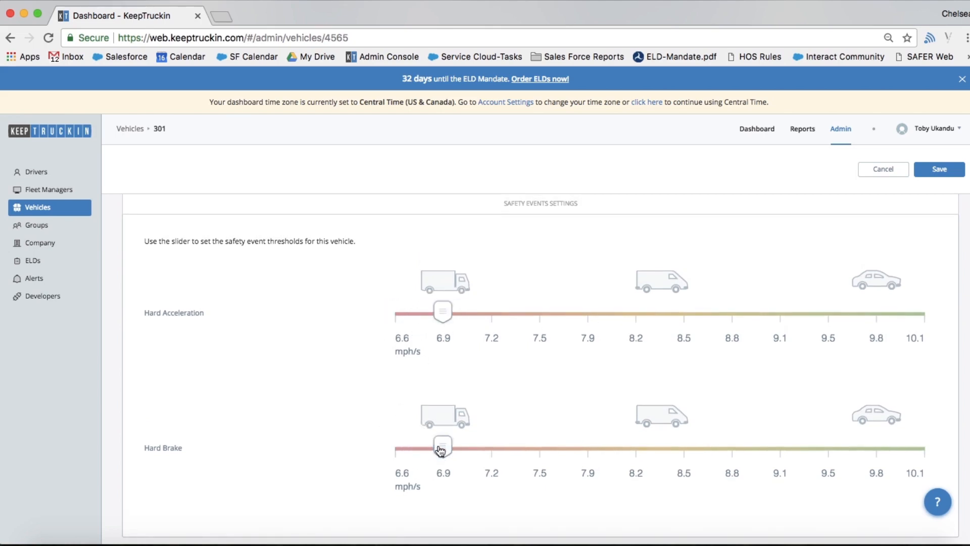
scroll(521, 348, up, 4)
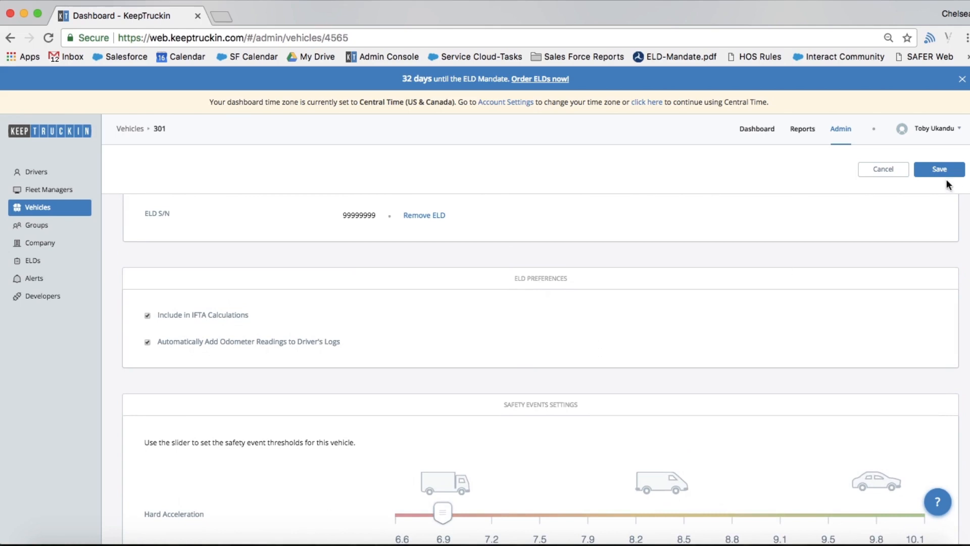
click(892, 170)
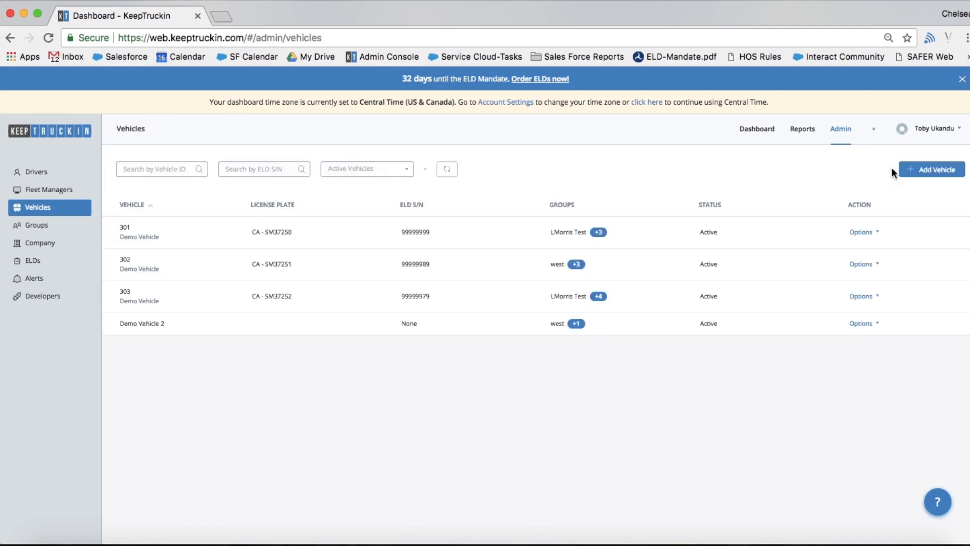
- Try adding a new vehicle with vehicle ID 100 and the fuel type Diesel
click(935, 170)
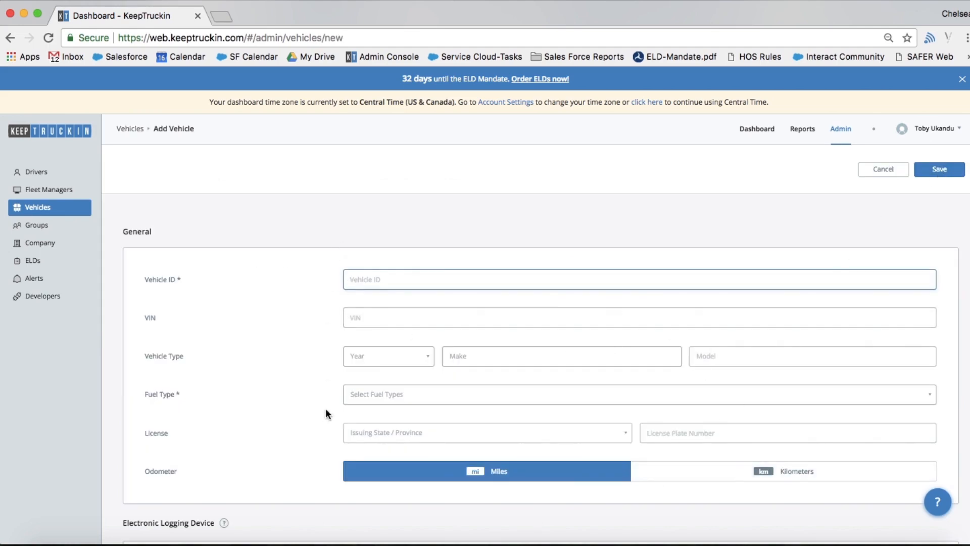
text(100)
click(368, 394)
click(361, 217)
- View the ELD assignment dialog for the new vehicle and close it without assigning a device
scroll(286, 351, down, 3)
click(888, 486)
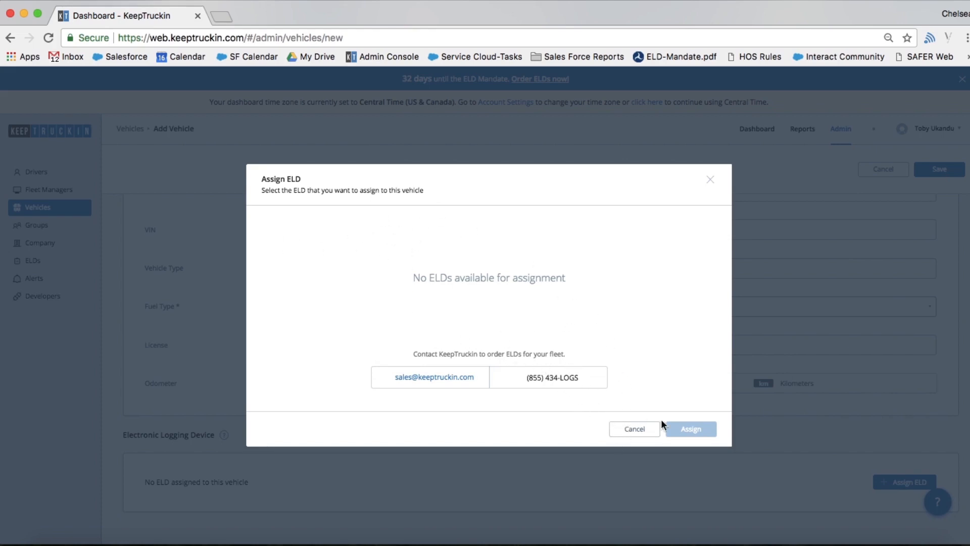
click(639, 428)
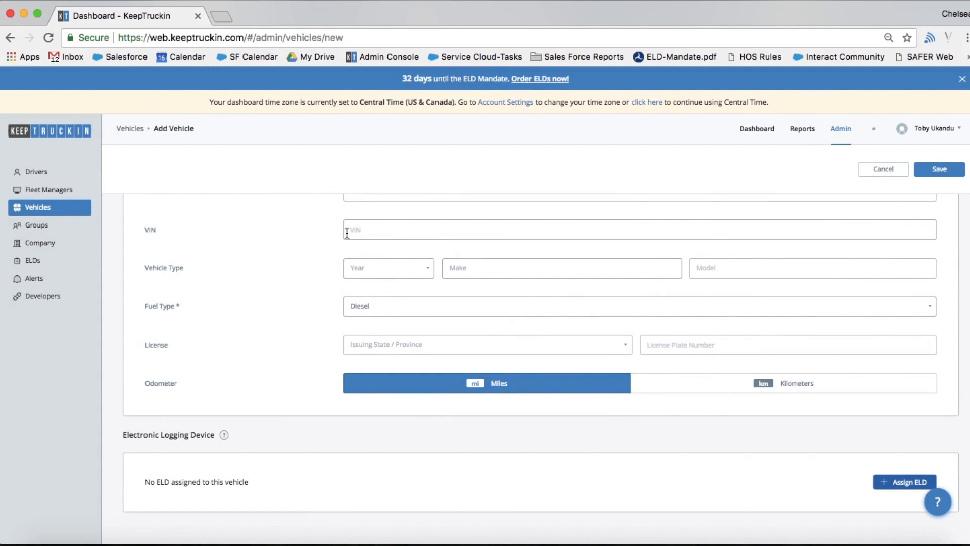
- Open the groups list and create a group named Group 1
click(38, 227)
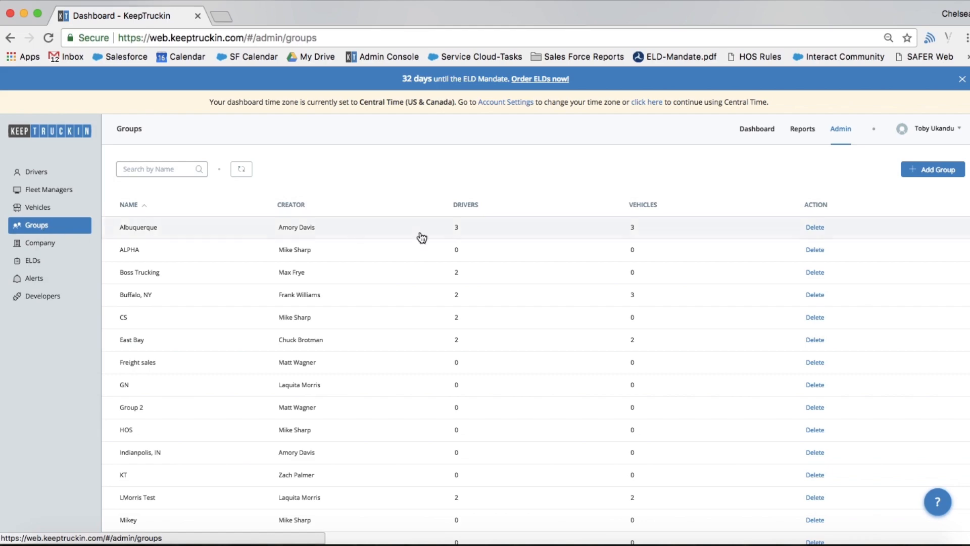
scroll(575, 290, down, 2)
scroll(575, 290, up, 2)
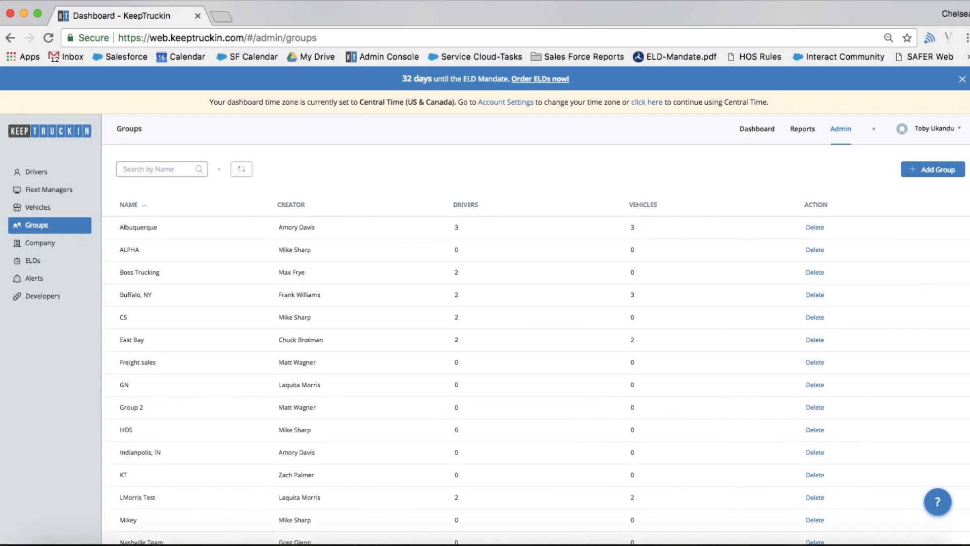
click(940, 171)
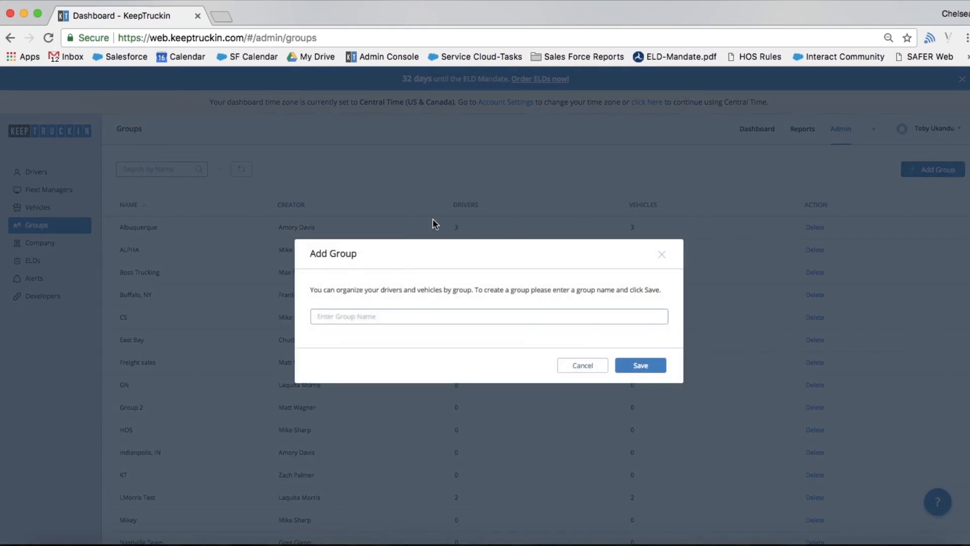
text(Group 1)
click(652, 360)
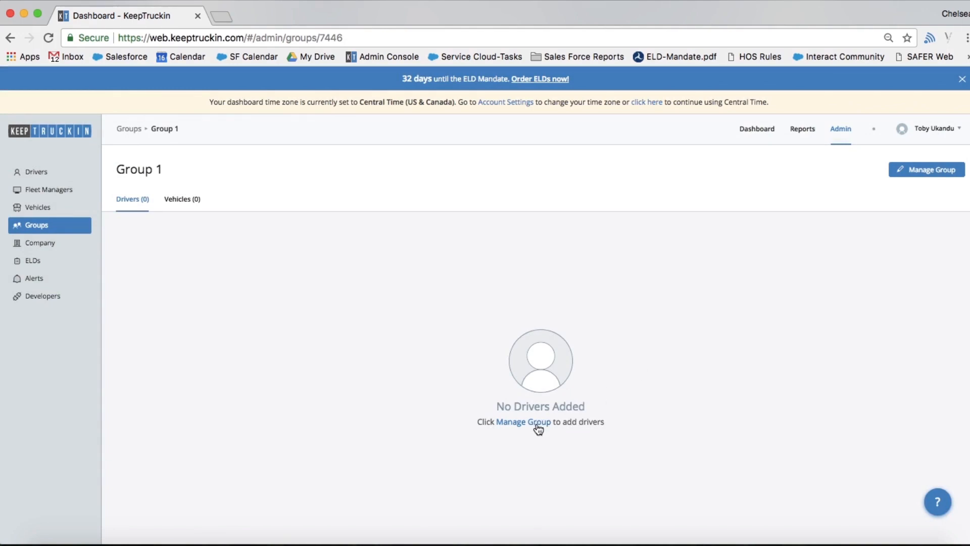
- Start managing Group 1 and add vehicles 301 and 303 to it
click(538, 425)
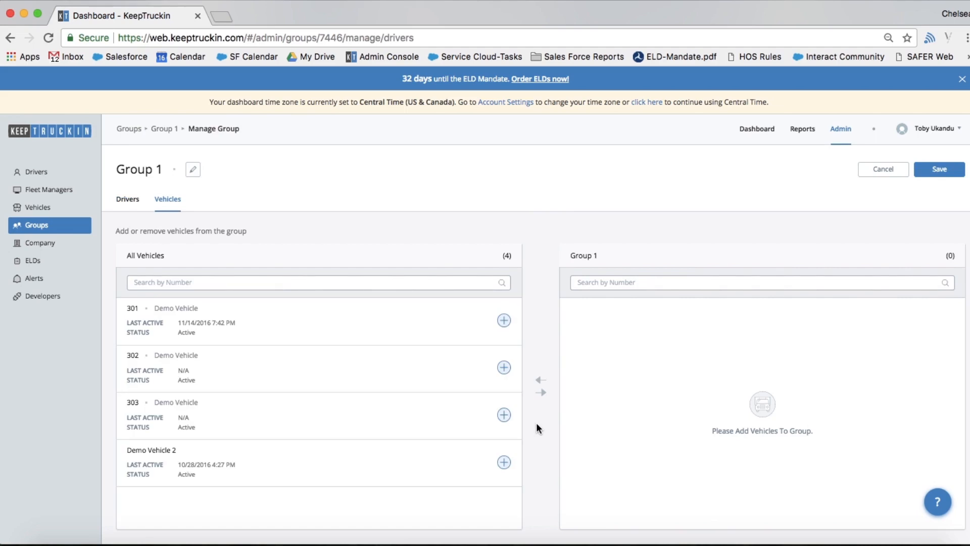
click(504, 320)
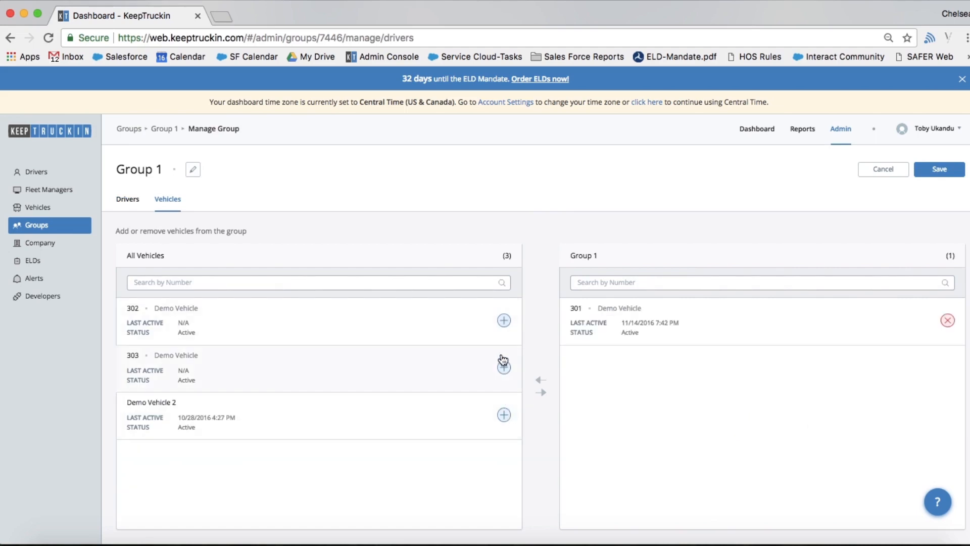
click(504, 368)
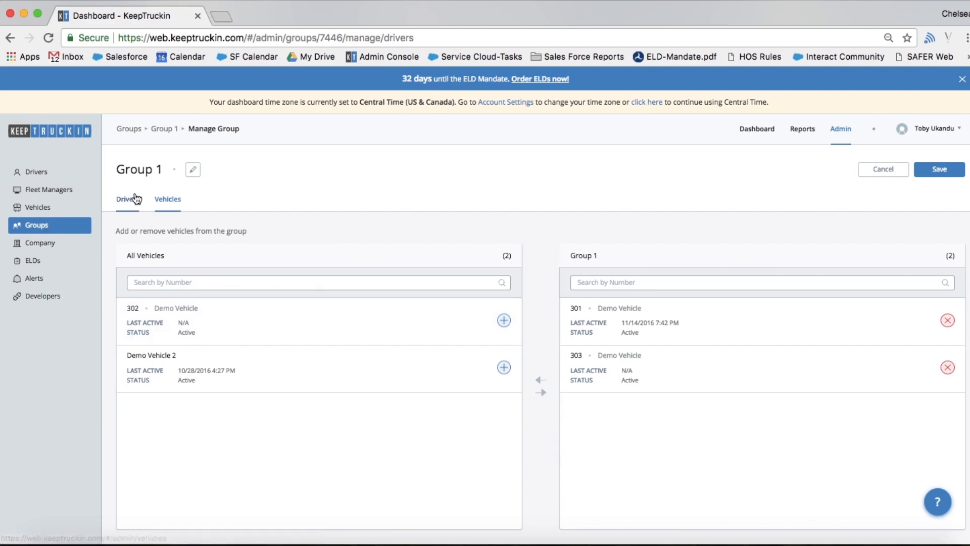
- Add the first and third listed drivers to Group 1, save the group, and view its vehicles
click(130, 199)
click(503, 320)
click(504, 368)
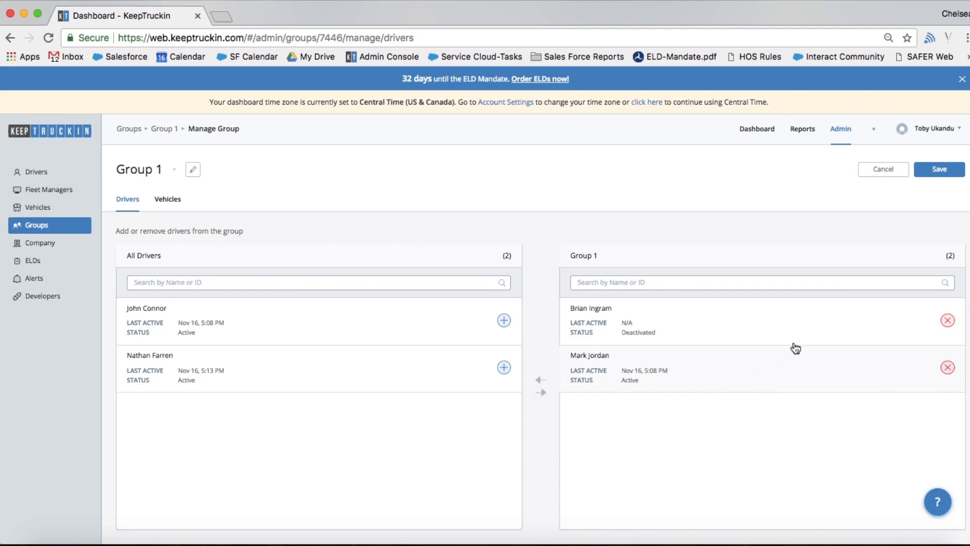
click(944, 171)
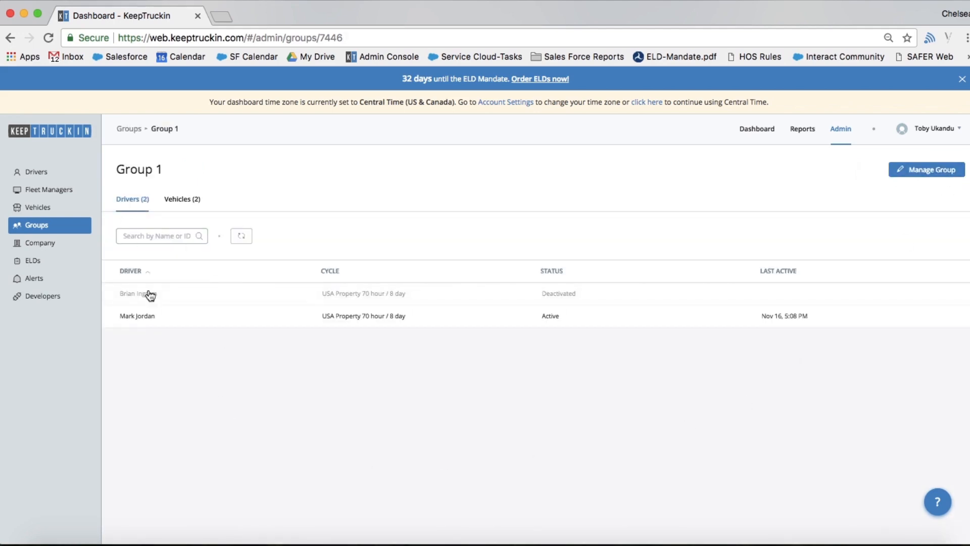
click(181, 201)
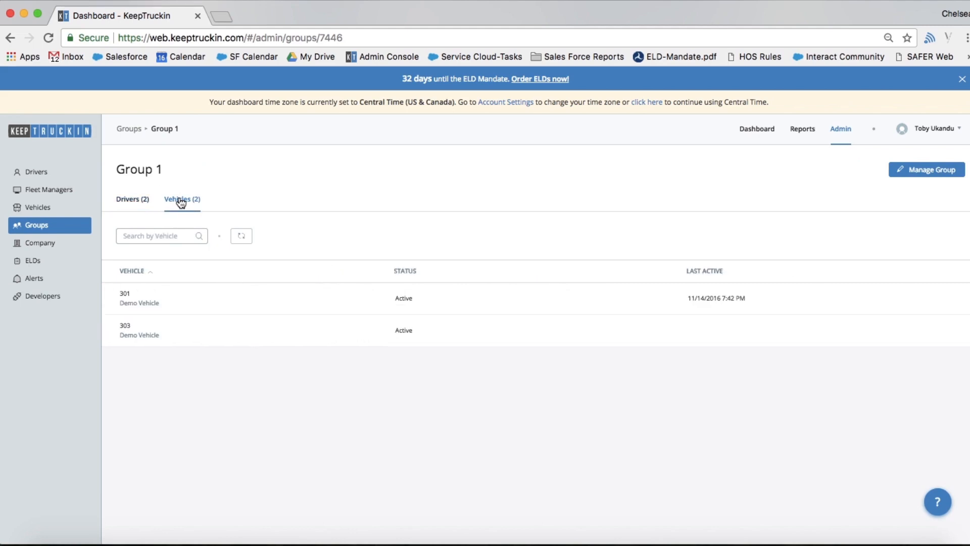
- Browse the dashboard overview's group filter and limit the overview to the Albuquerque group
click(762, 130)
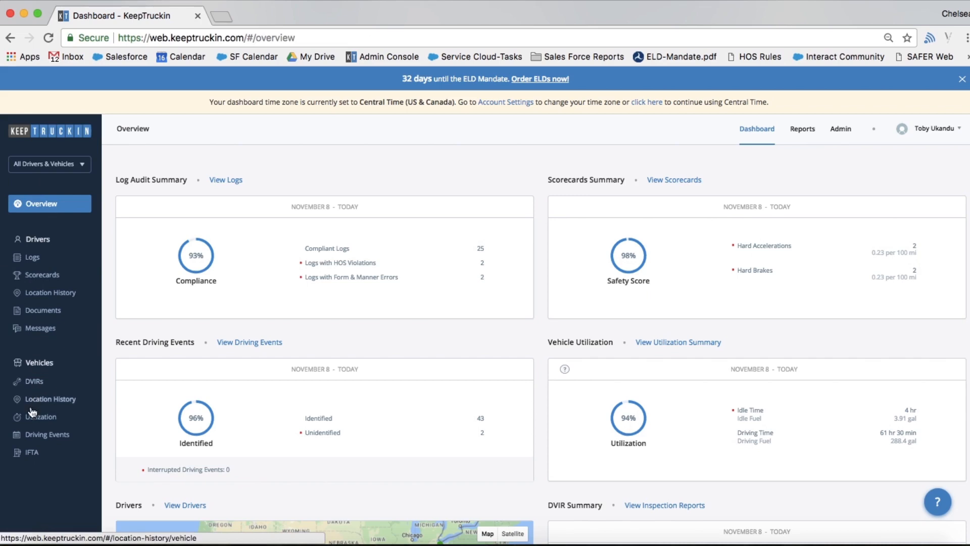
click(56, 166)
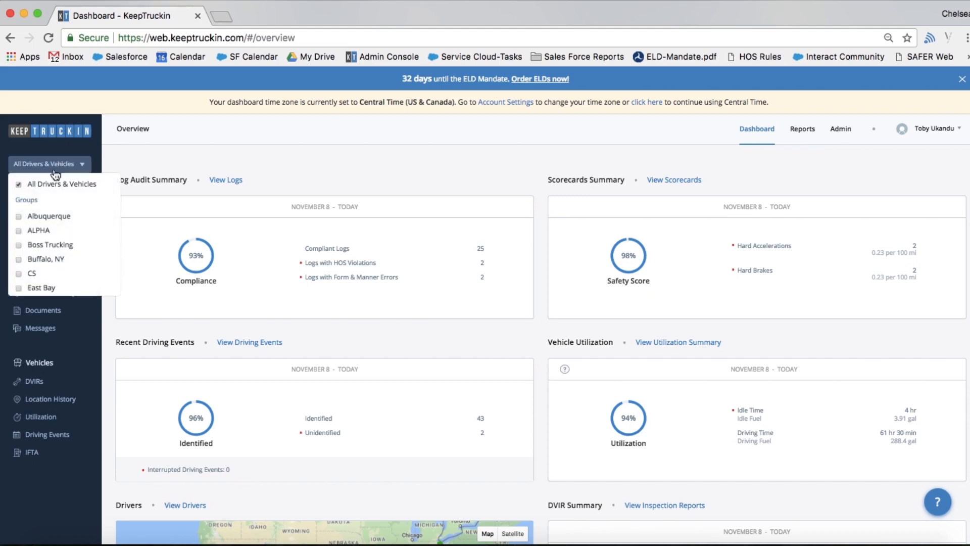
scroll(48, 250, down, 3)
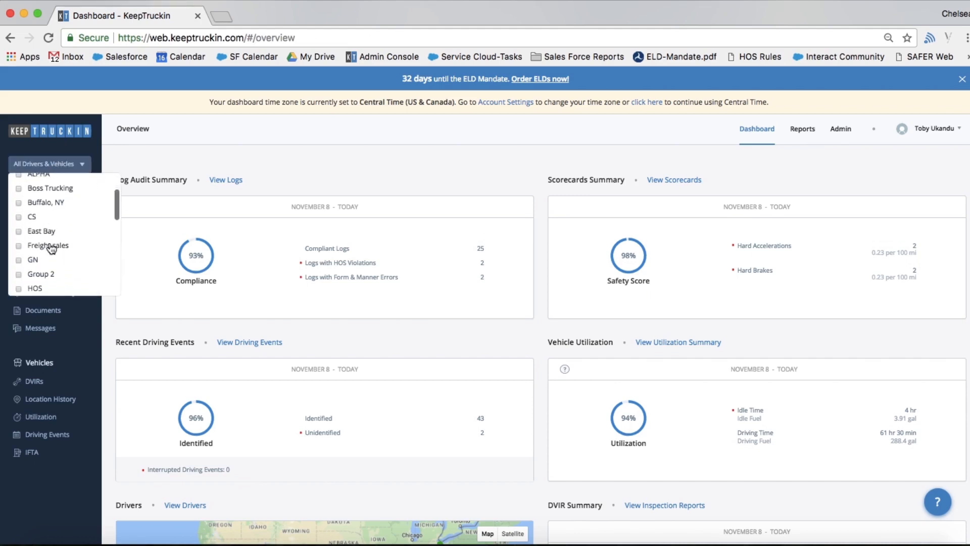
scroll(50, 245, down, 9)
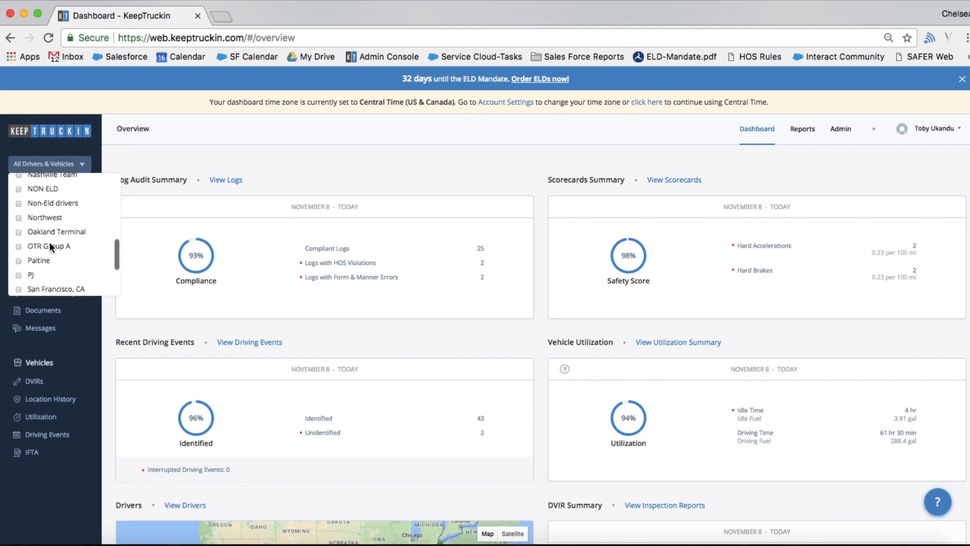
scroll(50, 244, up, 12)
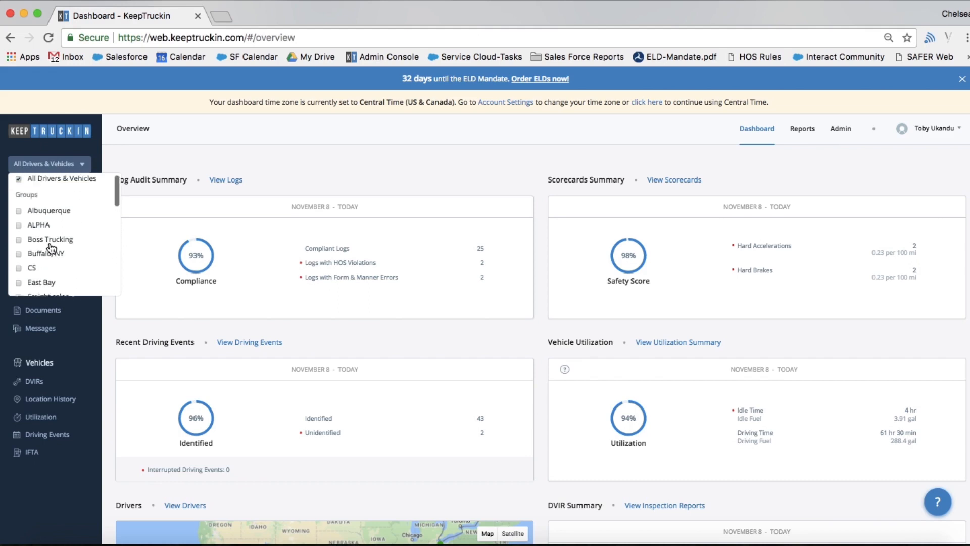
click(19, 217)
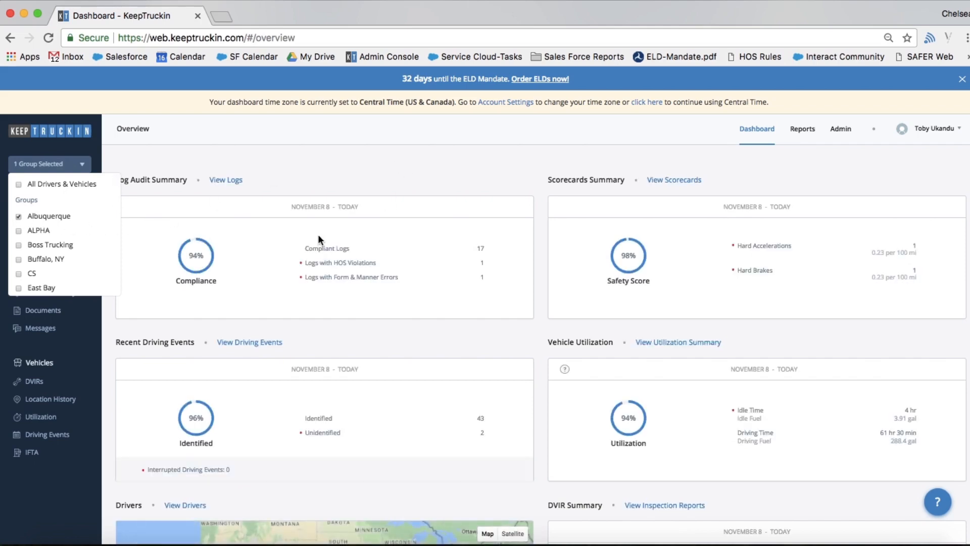
click(371, 200)
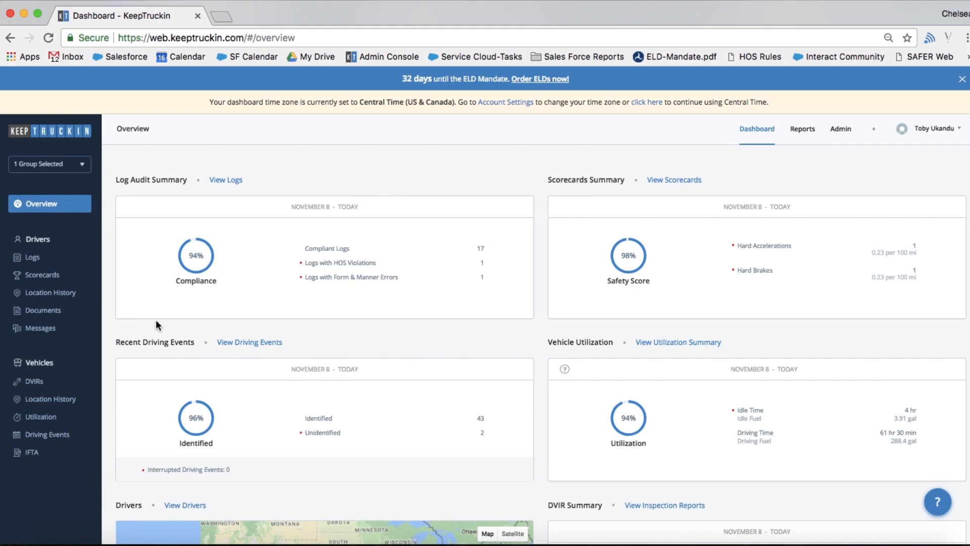
- Reset the dashboard overview's group filter to All Drivers & Vehicles
click(59, 170)
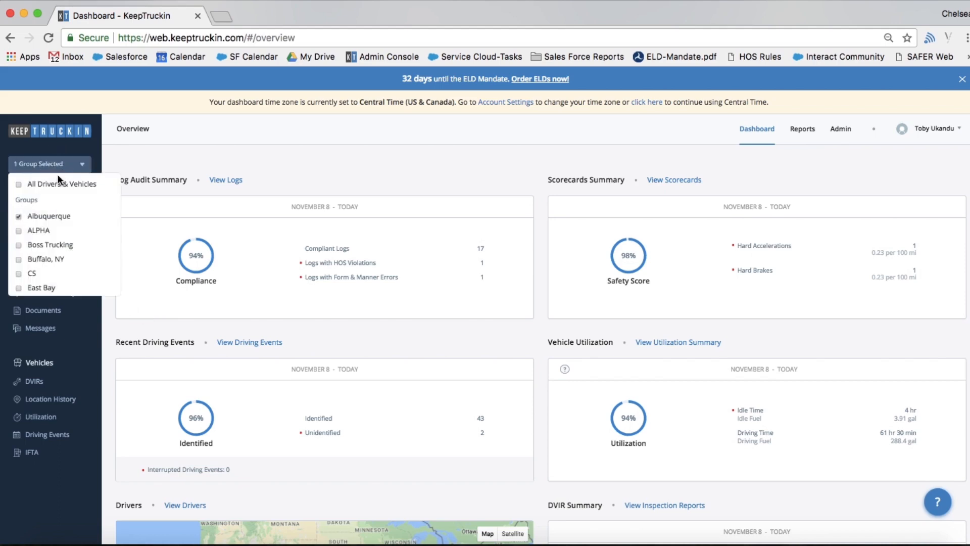
click(22, 185)
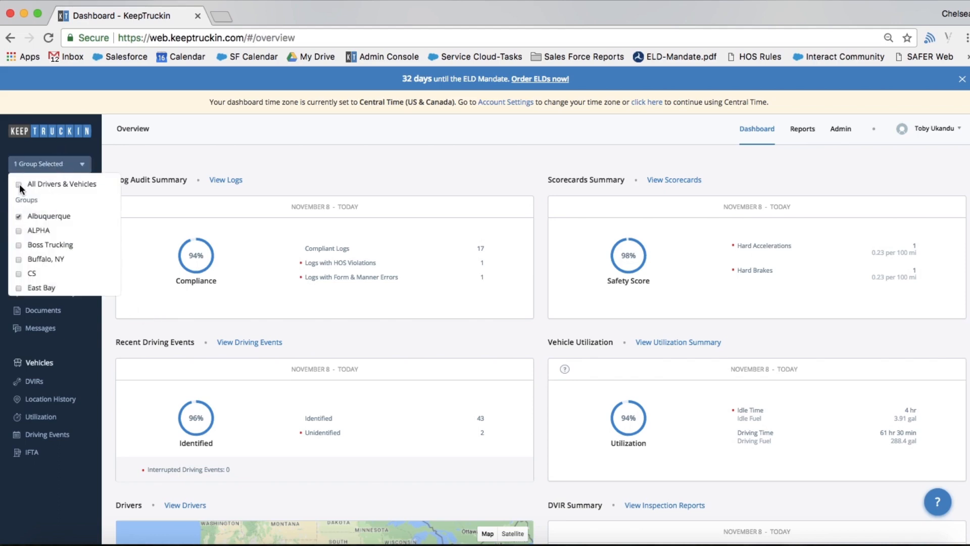
click(538, 172)
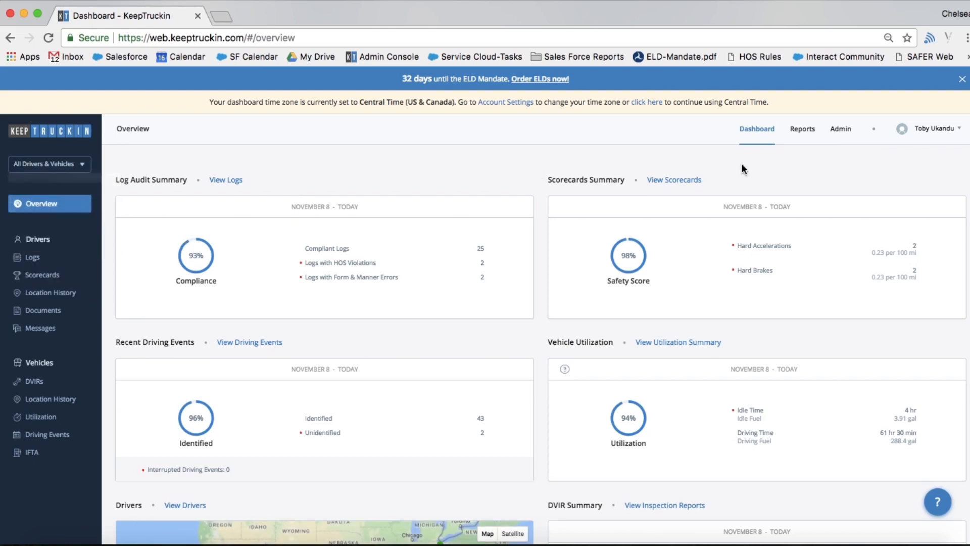
- Return to the admin groups list and open the Albuquerque group to view its drivers
click(840, 130)
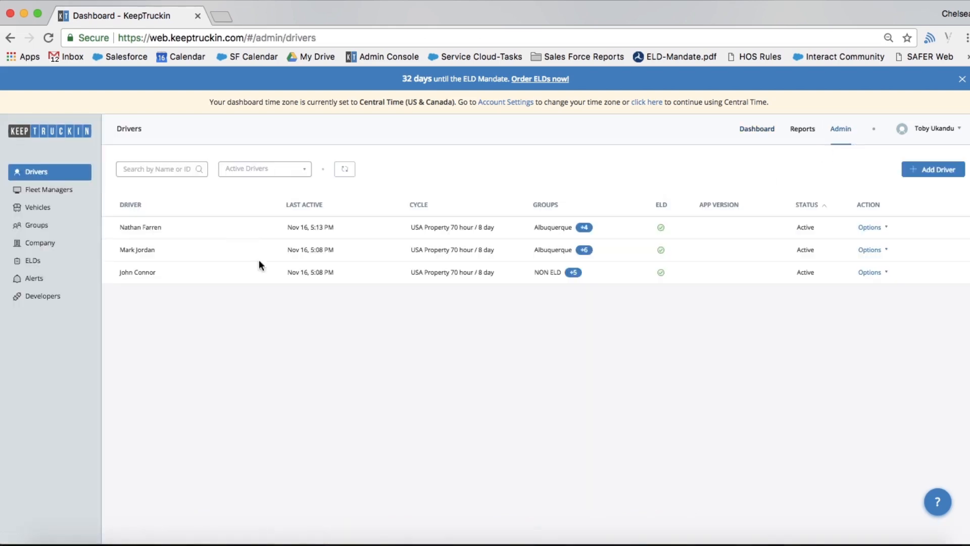
click(51, 232)
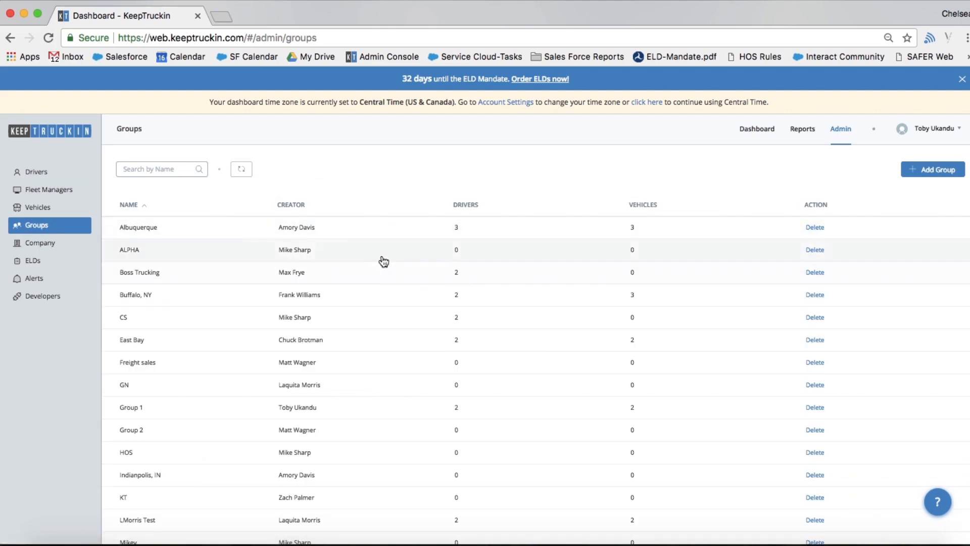
click(353, 235)
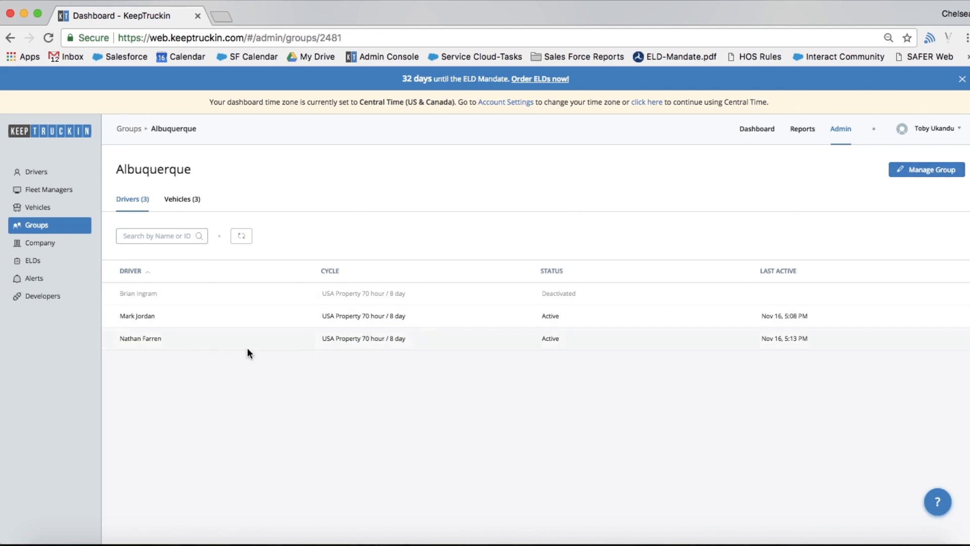
- Open the company details and examine the general information, fleet settings and default log settings
click(34, 248)
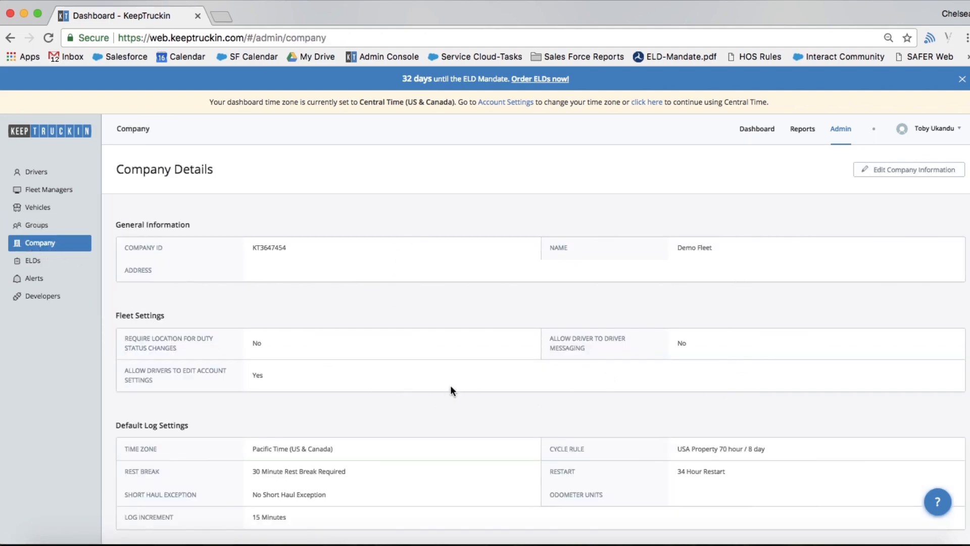
scroll(451, 386, down, 5)
scroll(450, 386, up, 5)
- Open the company information for editing and set Require Location for Duty Status Changes to Yes
click(900, 172)
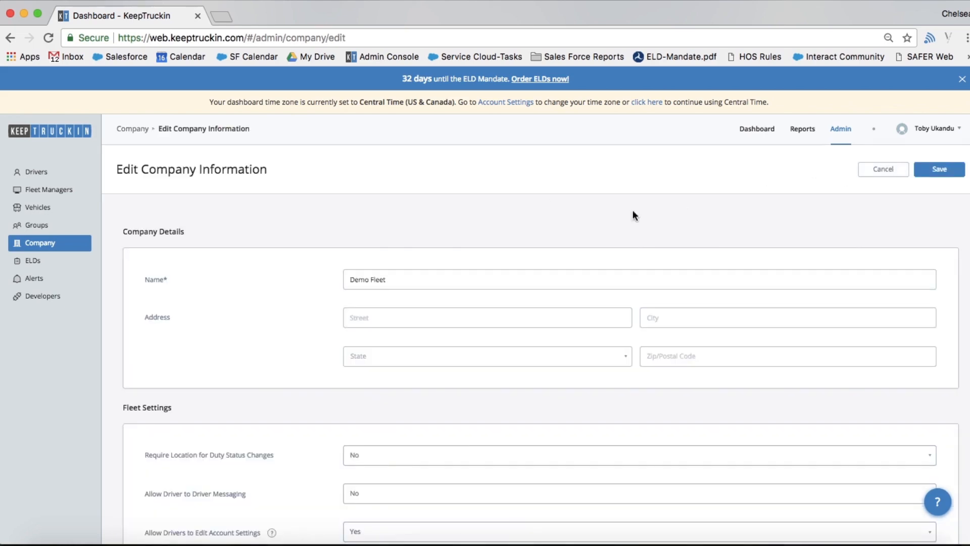
scroll(235, 336, down, 2)
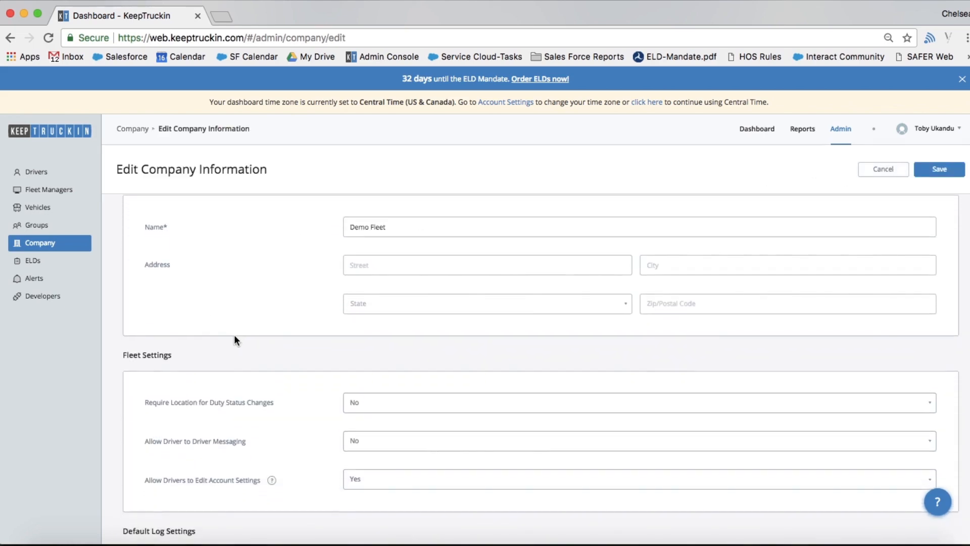
scroll(234, 336, down, 3)
scroll(235, 334, down, 3)
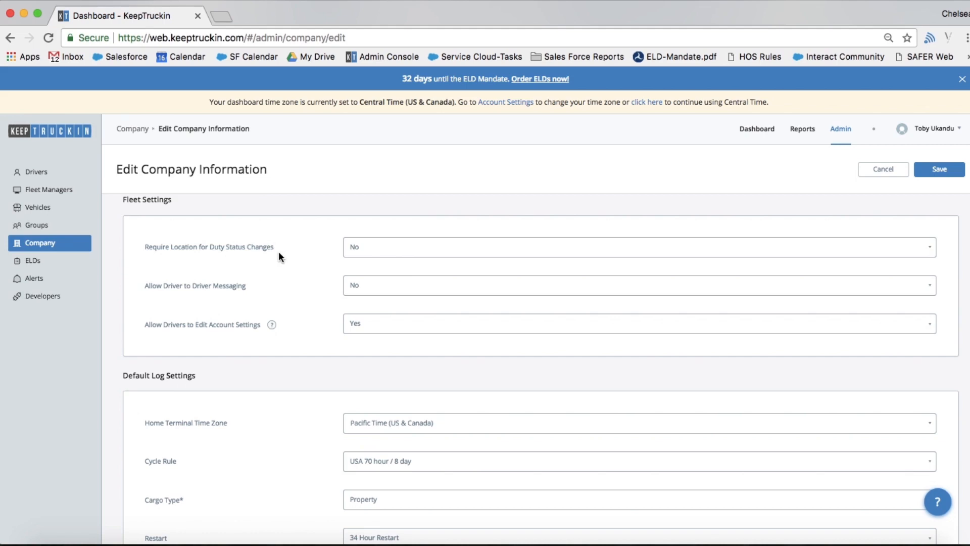
click(372, 253)
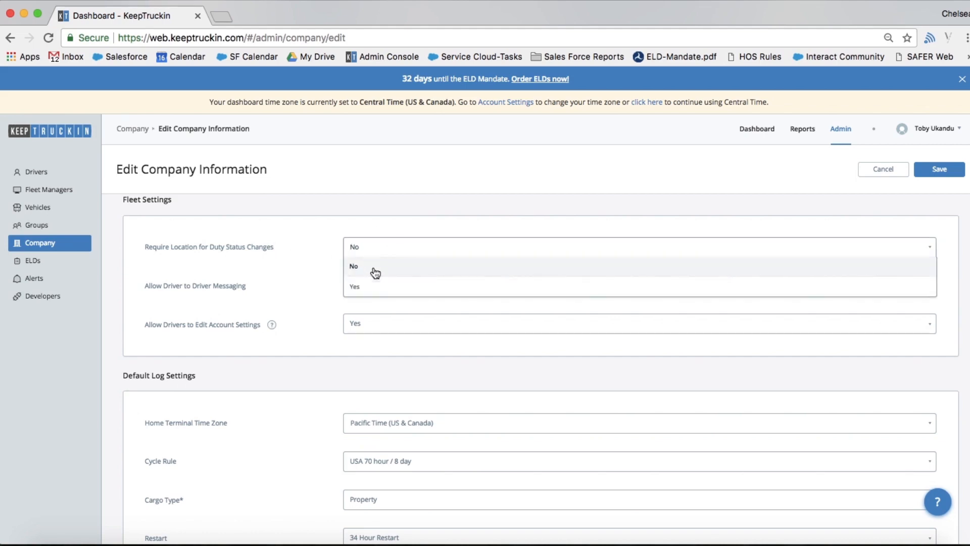
click(378, 288)
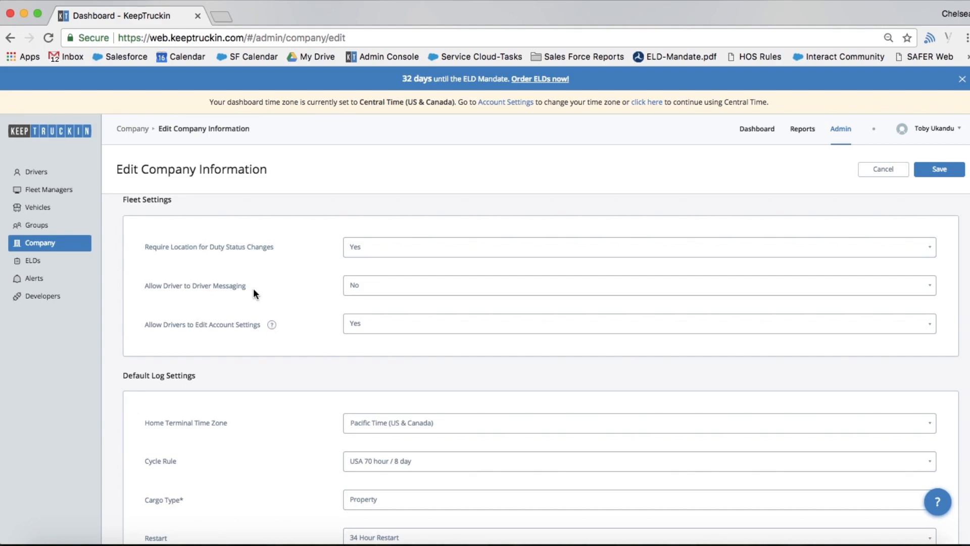
- Review the choices for Allow Driver to Driver Messaging and Allow Drivers to Edit Account Settings
click(357, 288)
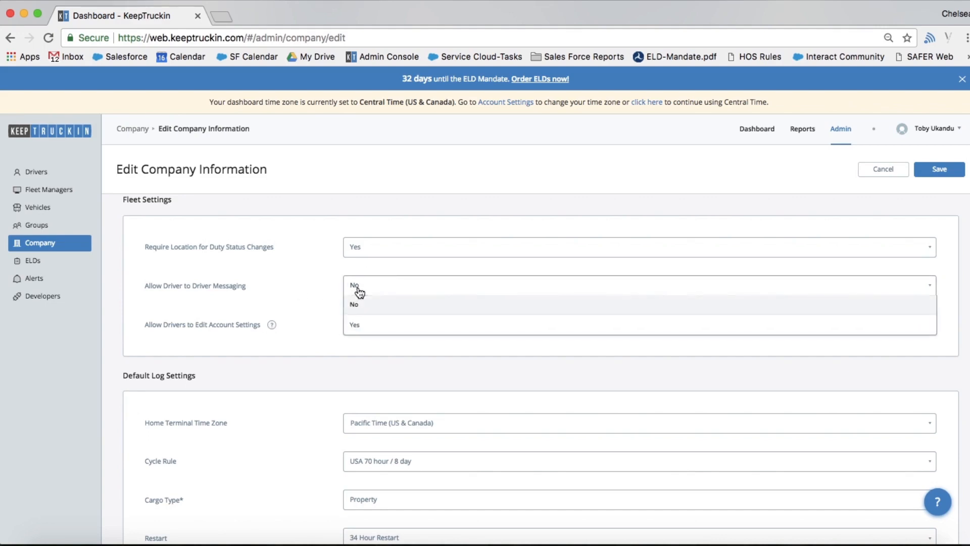
click(276, 319)
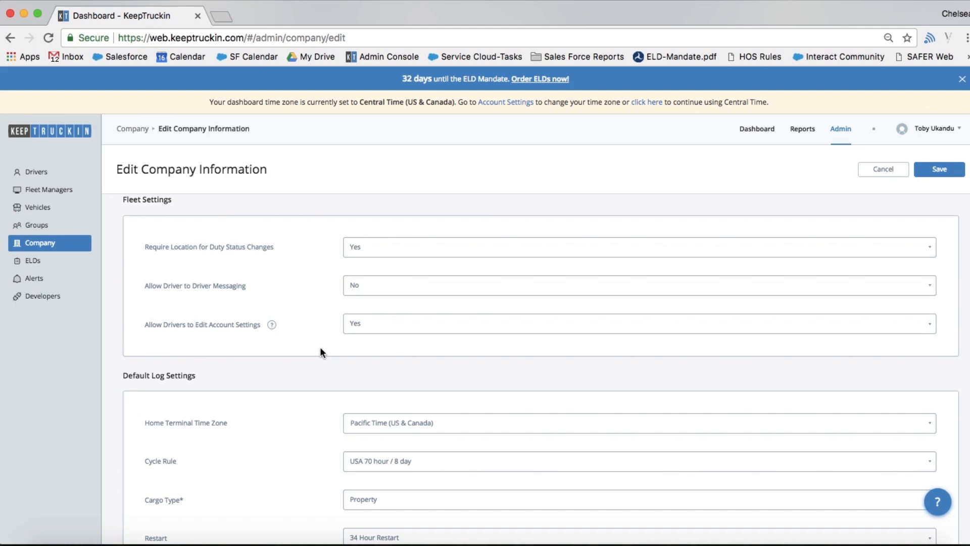
click(381, 328)
click(382, 346)
scroll(381, 349, down, 5)
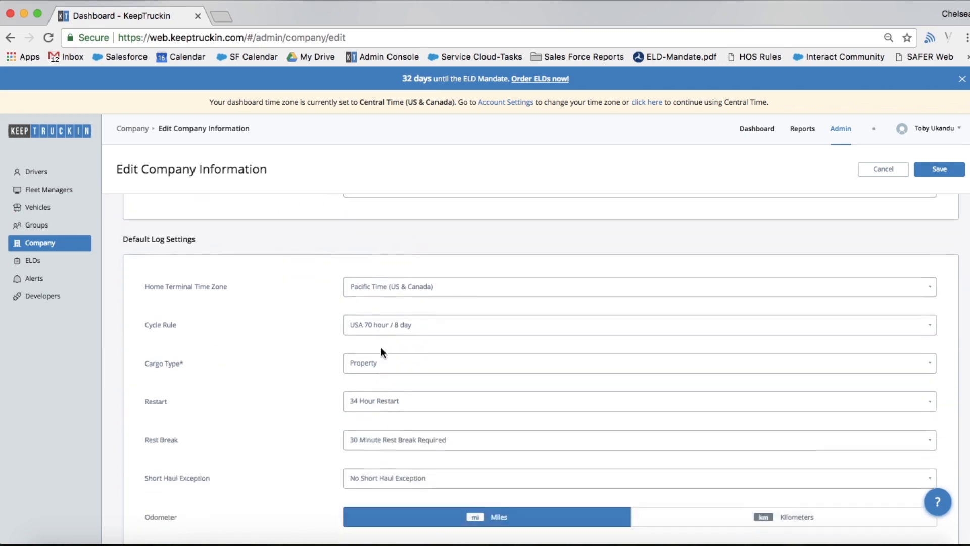
- Review the company's editable default log settings, from home terminal time zone to log increment, and the driver scorecard settings
scroll(383, 354, up, 2)
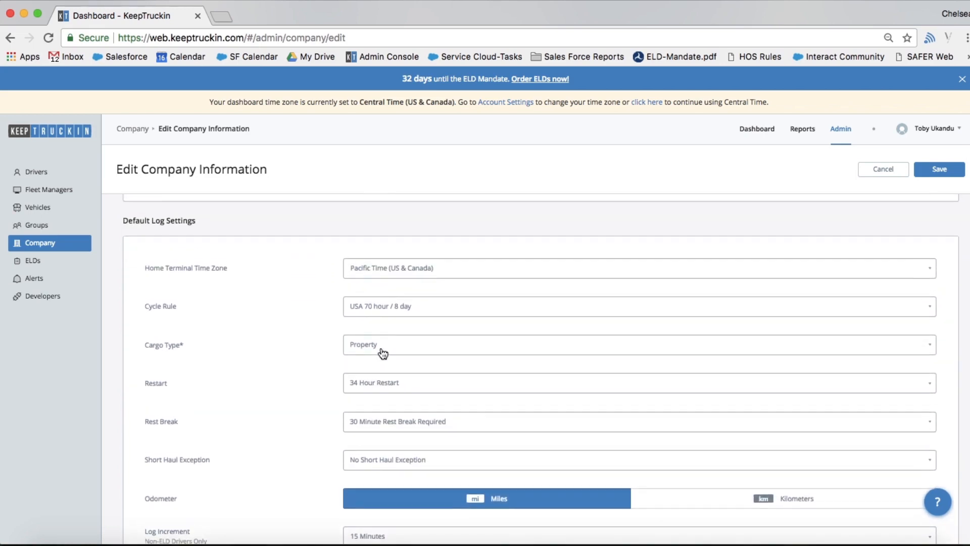
scroll(383, 353, down, 1)
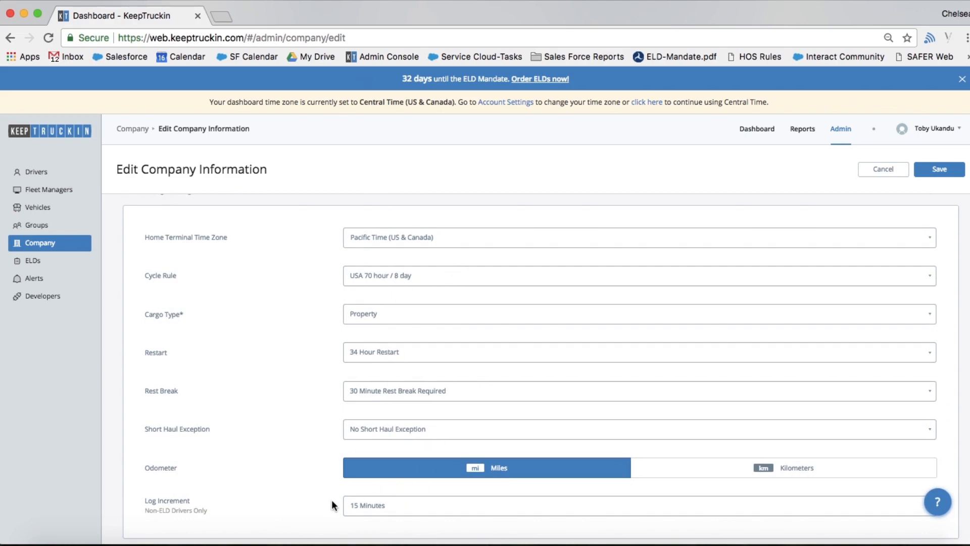
scroll(331, 499, down, 6)
scroll(332, 502, down, 2)
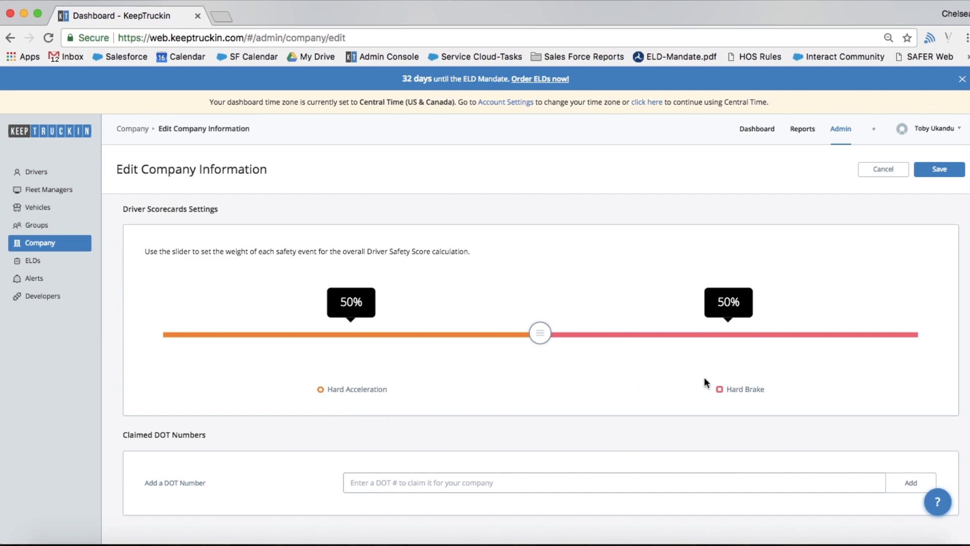
- Try weighting the driver safety score at 25% hard acceleration and 75% hard brake, and discard the company information edits
drag(541, 338, 353, 345)
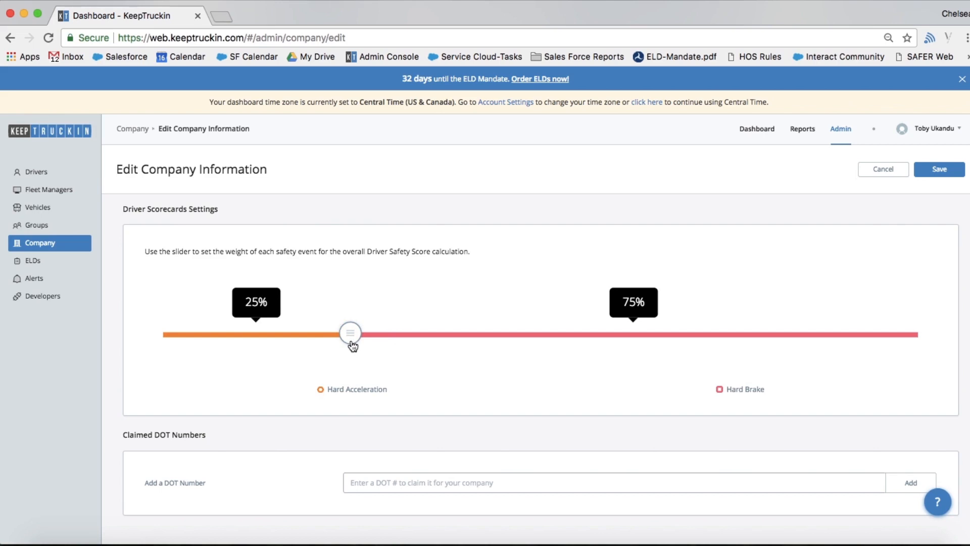
scroll(281, 430, down, 1)
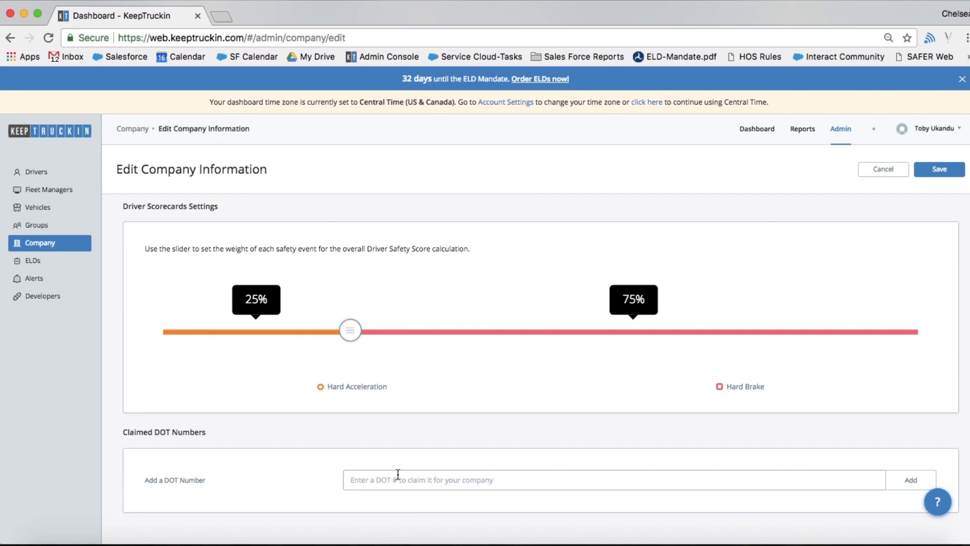
click(883, 171)
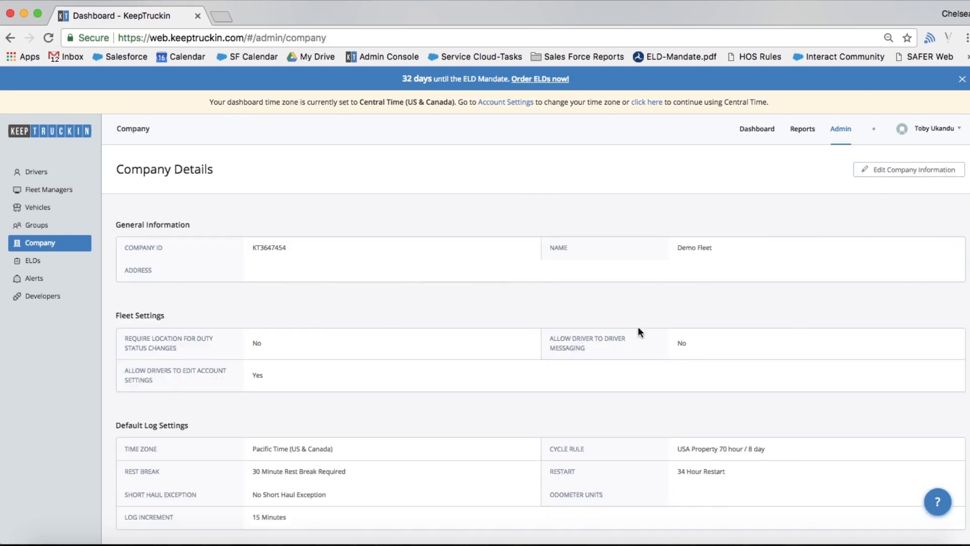
- Open the pending ELD order from the recent orders and examine its billing items and payment form
click(48, 266)
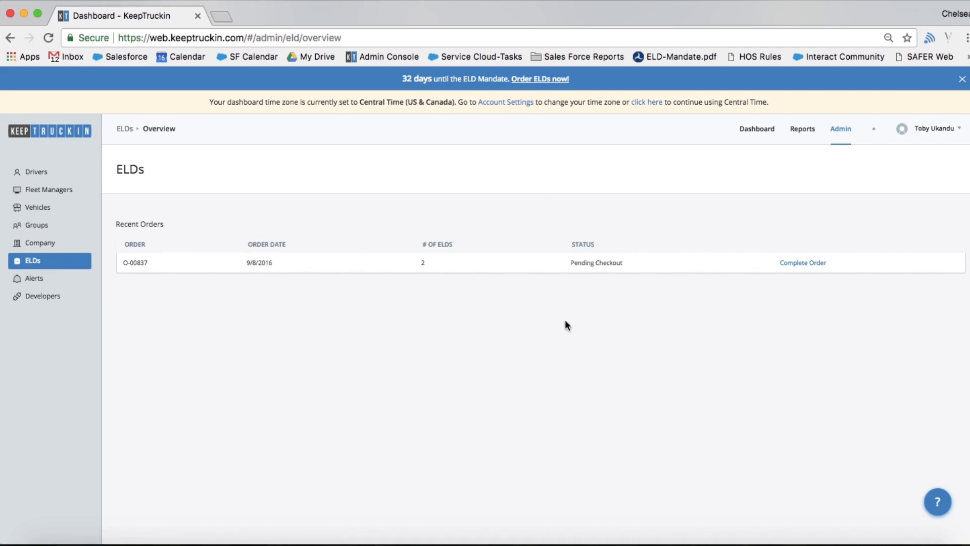
click(799, 264)
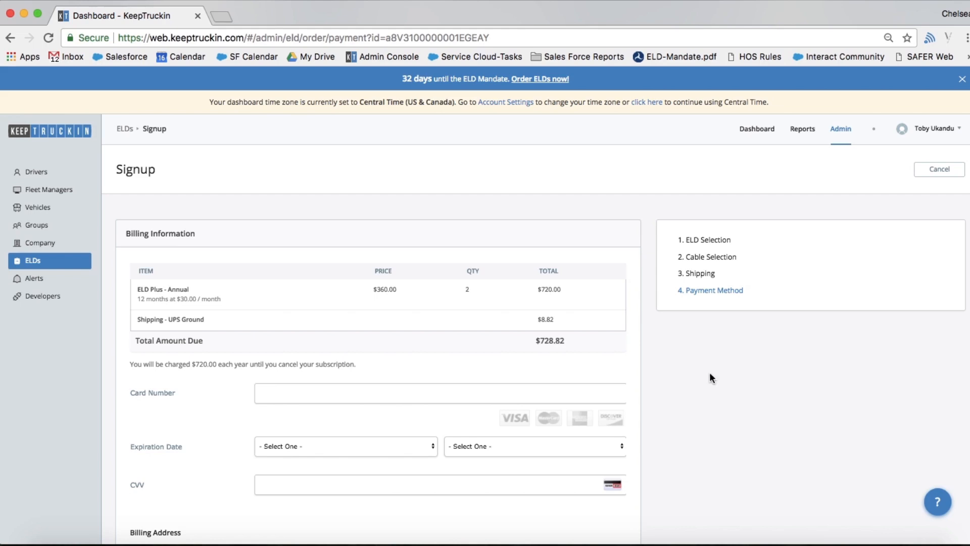
scroll(741, 428, down, 1)
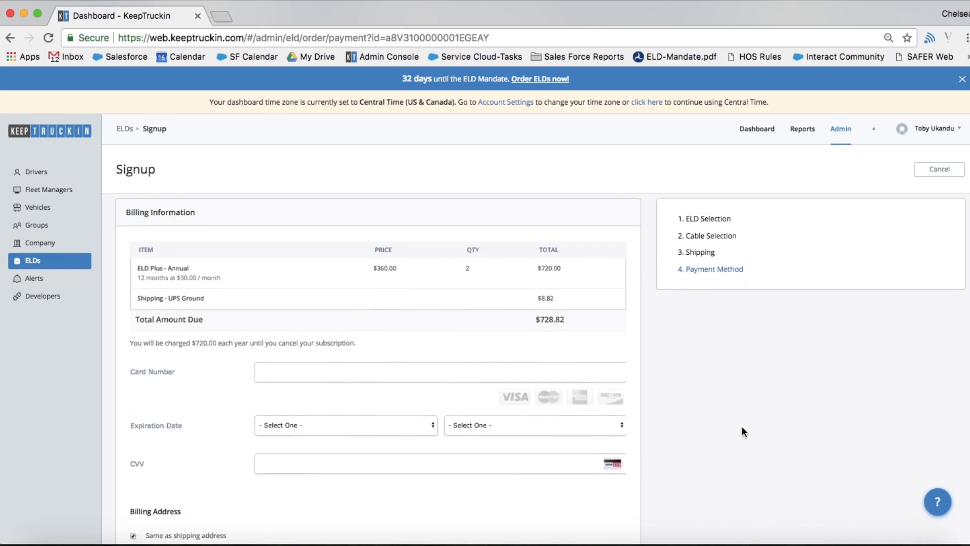
scroll(742, 430, up, 1)
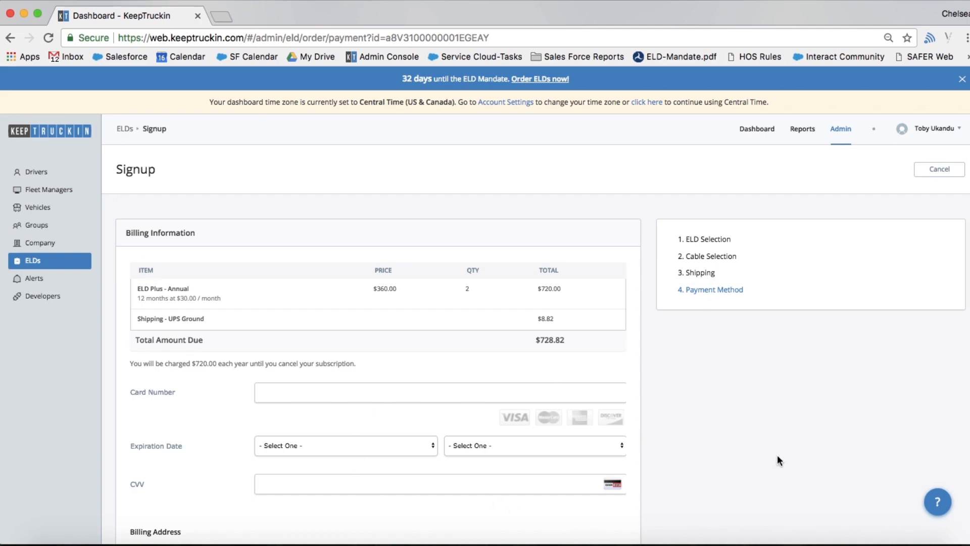
scroll(777, 460, down, 4)
scroll(777, 460, up, 4)
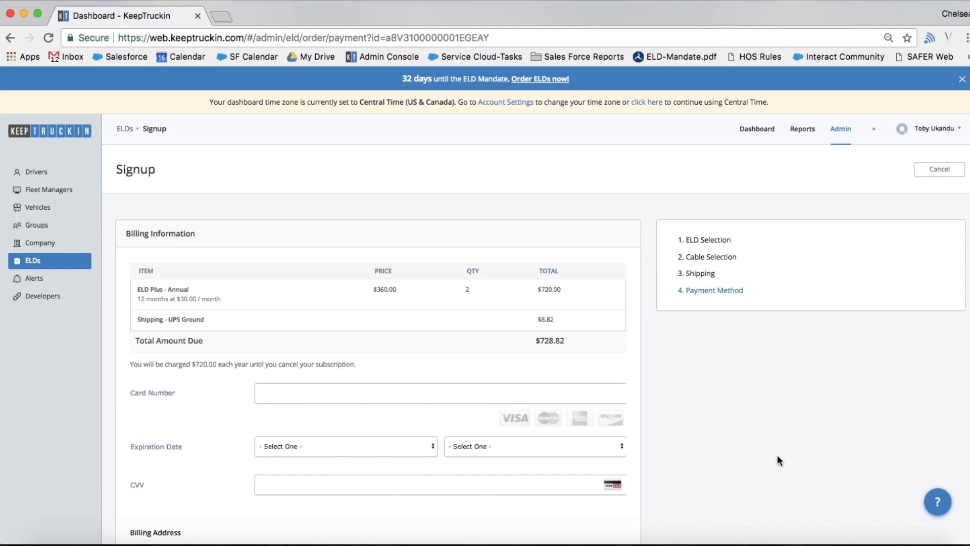
- Start a new alert of type HOS Violation in the admin alerts and name it HOS Violation
click(43, 286)
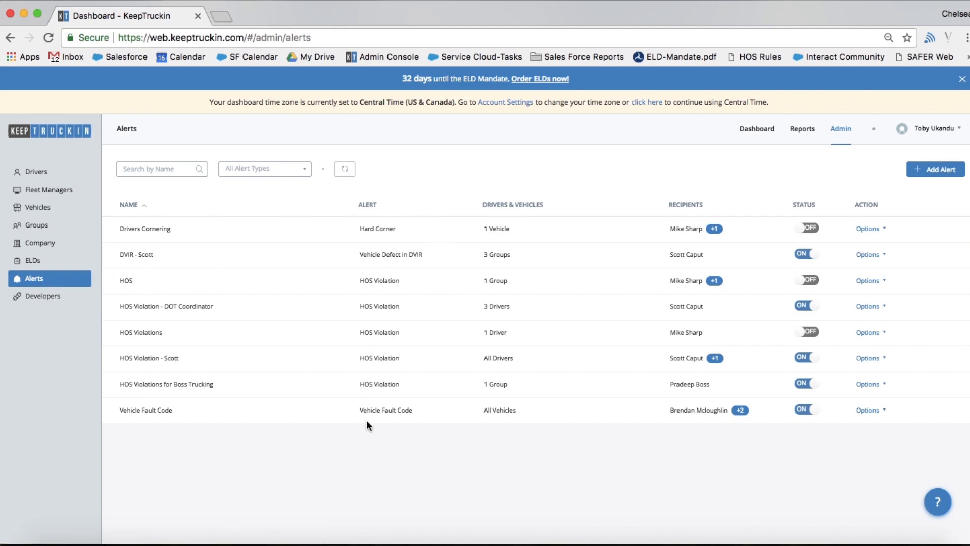
click(944, 176)
click(483, 293)
click(418, 333)
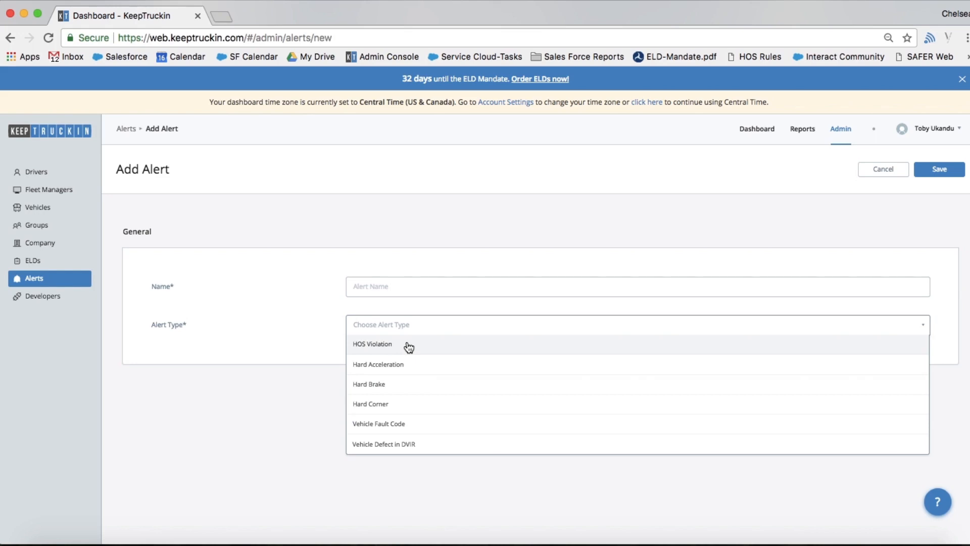
click(409, 347)
click(374, 286)
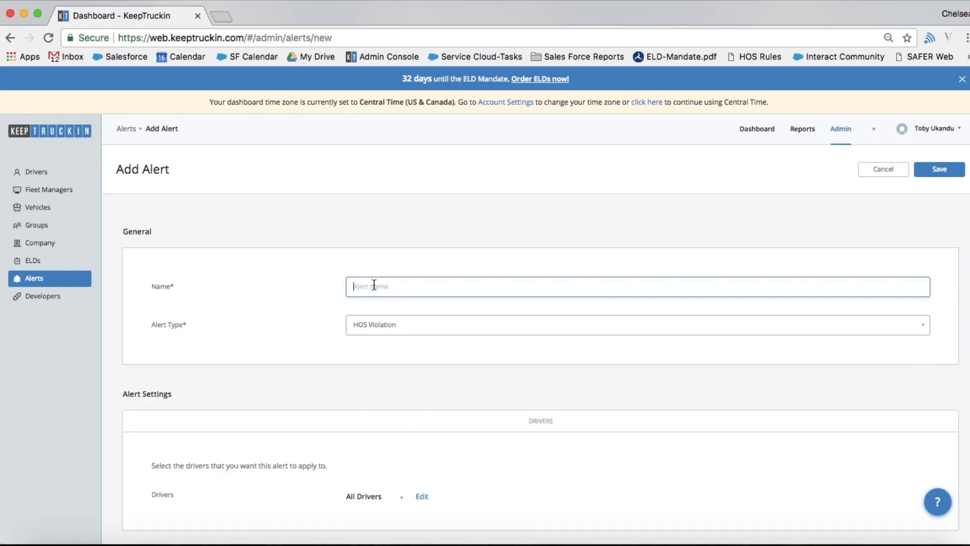
text(HOS Violation)
- Apply the new alert to the ALPHA driver group only and extend its name to HOS Violation Alpha
scroll(302, 377, down, 3)
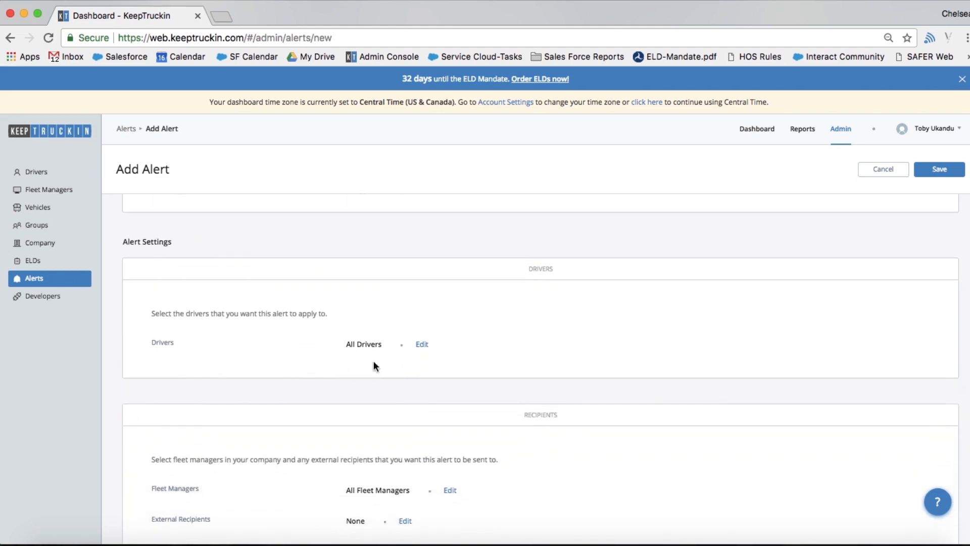
click(422, 348)
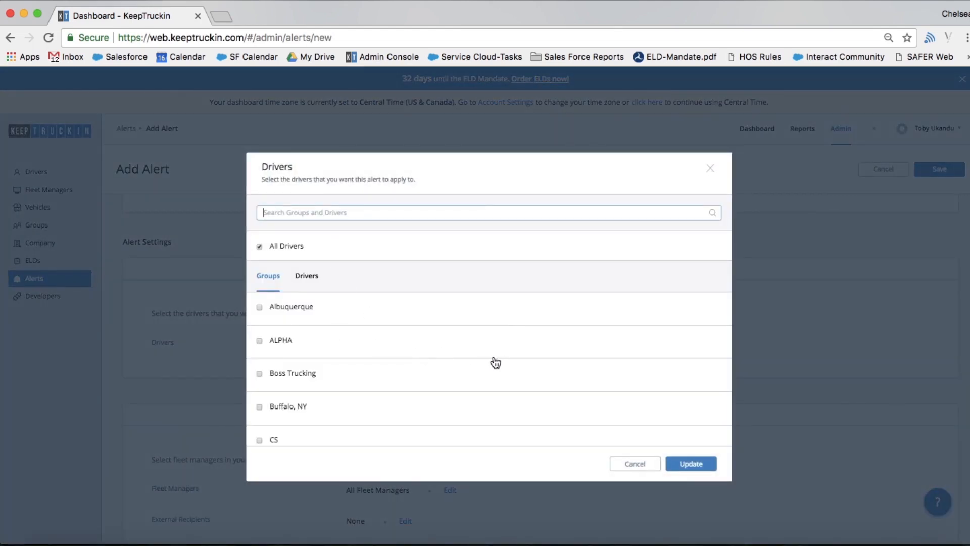
scroll(494, 362, down, 1)
scroll(496, 362, up, 1)
click(259, 341)
click(697, 464)
scroll(532, 380, up, 3)
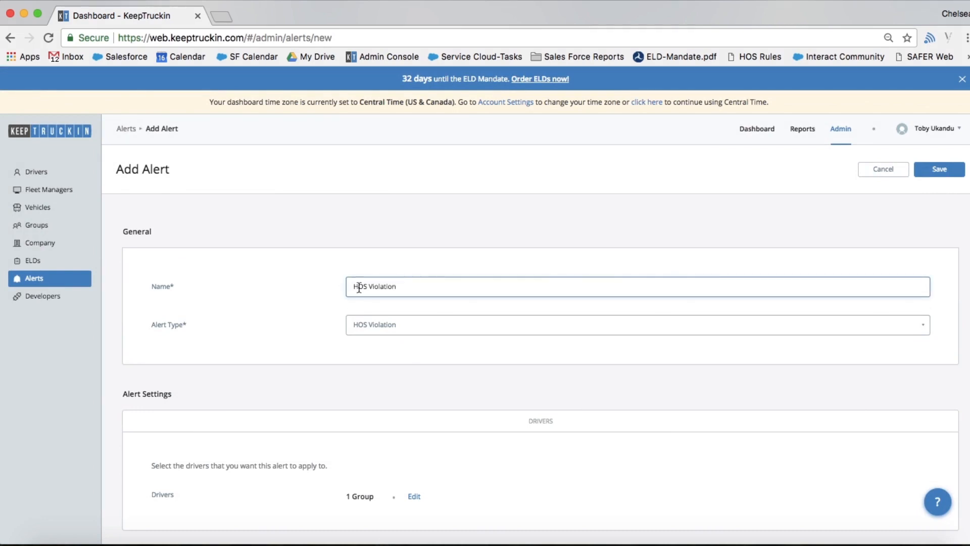
text(Alpha)
- Restrict the alert's fleet manager recipients to the first fleet manager in the list
scroll(540, 369, down, 4)
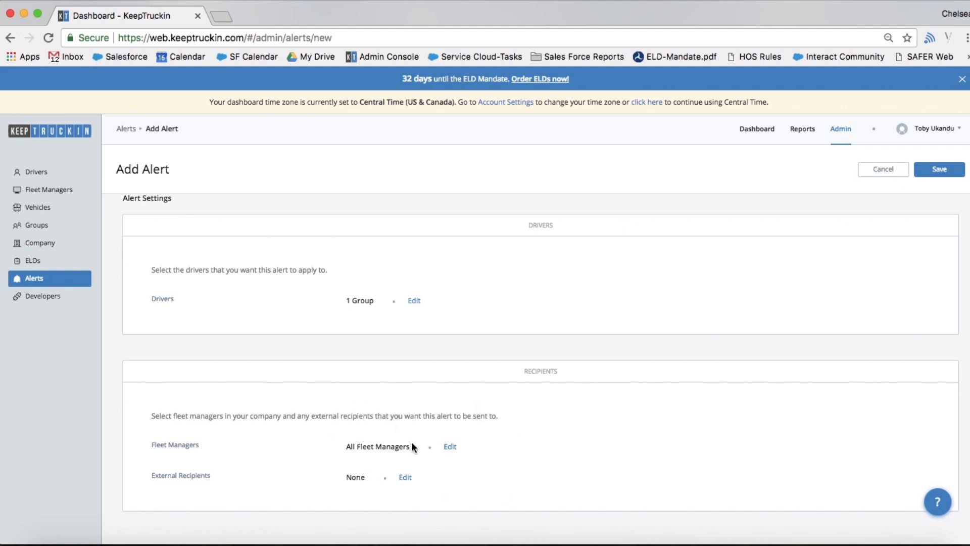
click(452, 447)
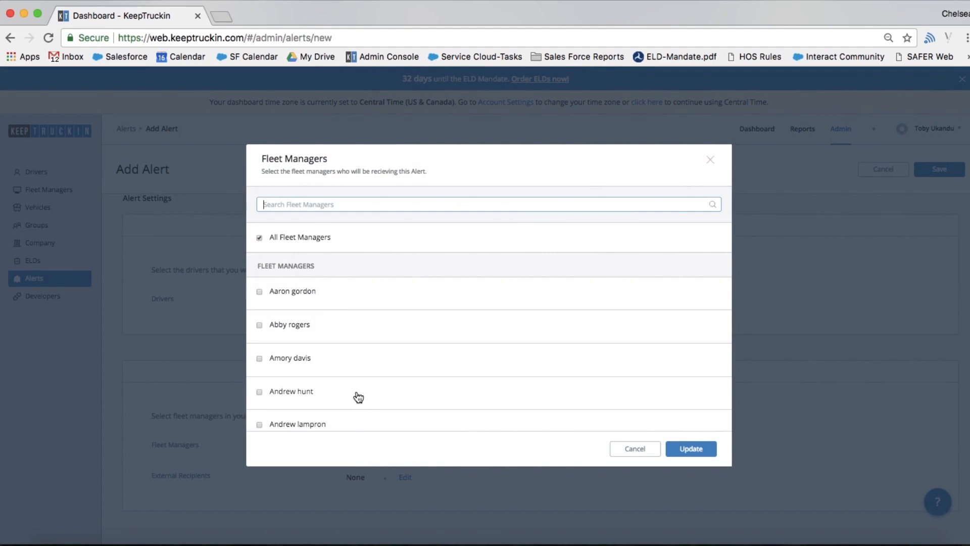
scroll(358, 397, down, 1)
scroll(359, 397, up, 1)
click(259, 292)
click(678, 449)
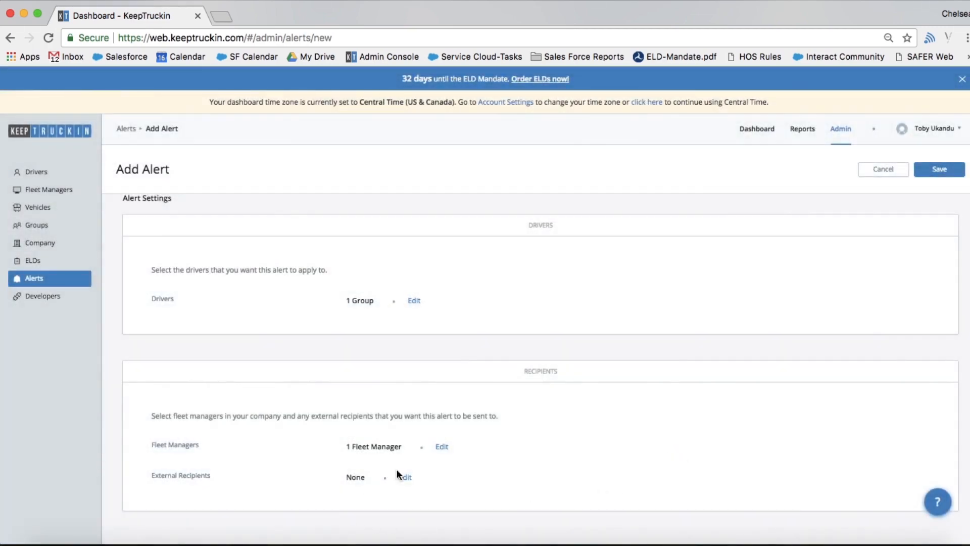
- Check the external recipients entry form without adding an e-mail address, and save the new alert
click(406, 476)
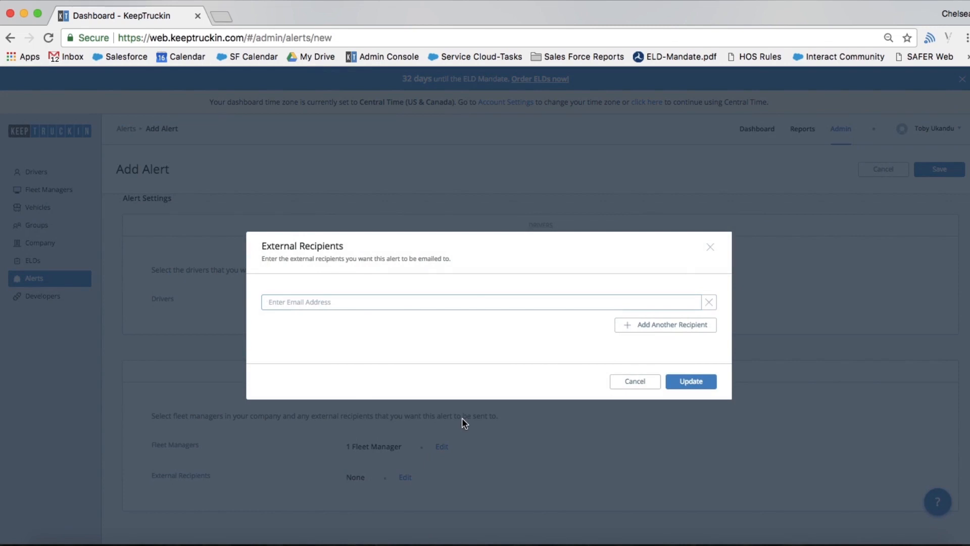
click(622, 387)
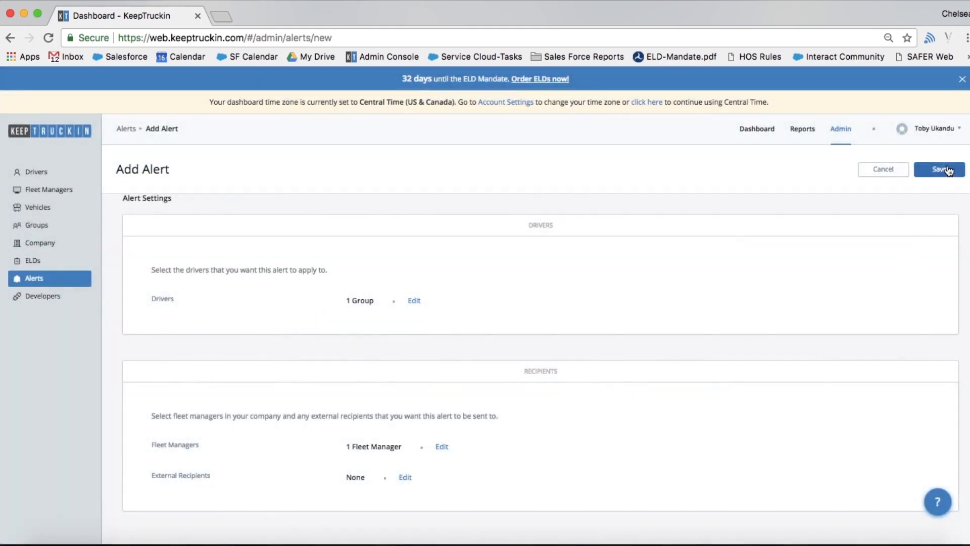
click(947, 172)
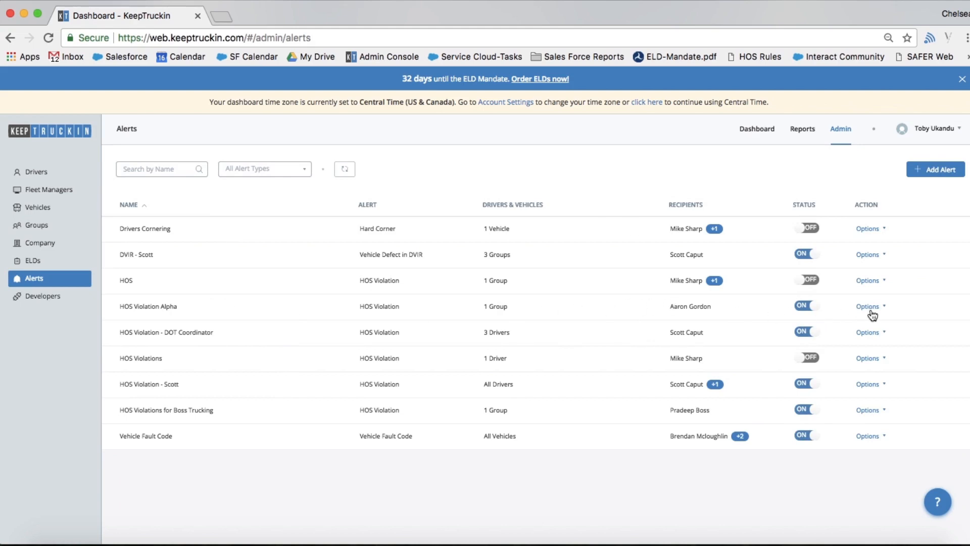
- Toggle the HOS Violation Alpha alert's status off and back on, and show its edit and delete options
click(804, 308)
click(815, 309)
click(800, 310)
click(816, 312)
click(873, 310)
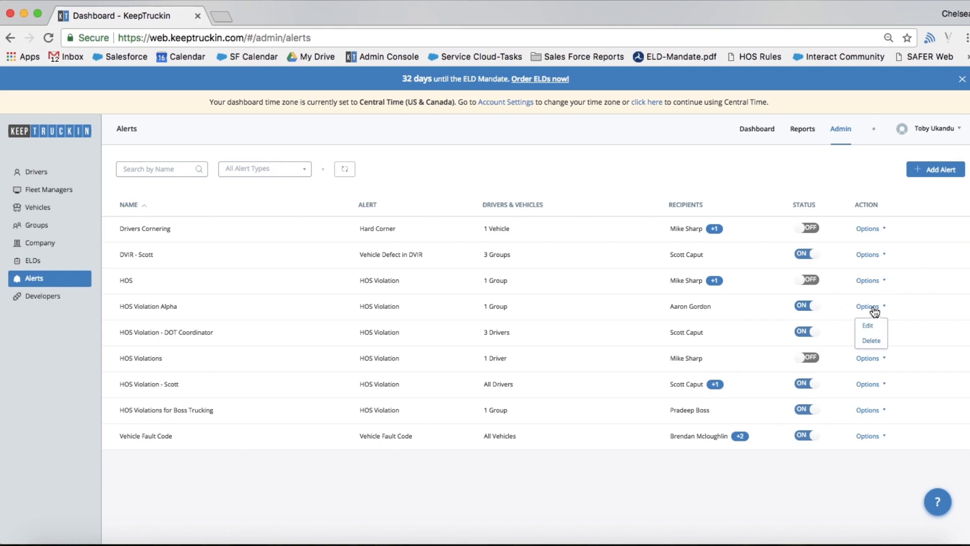